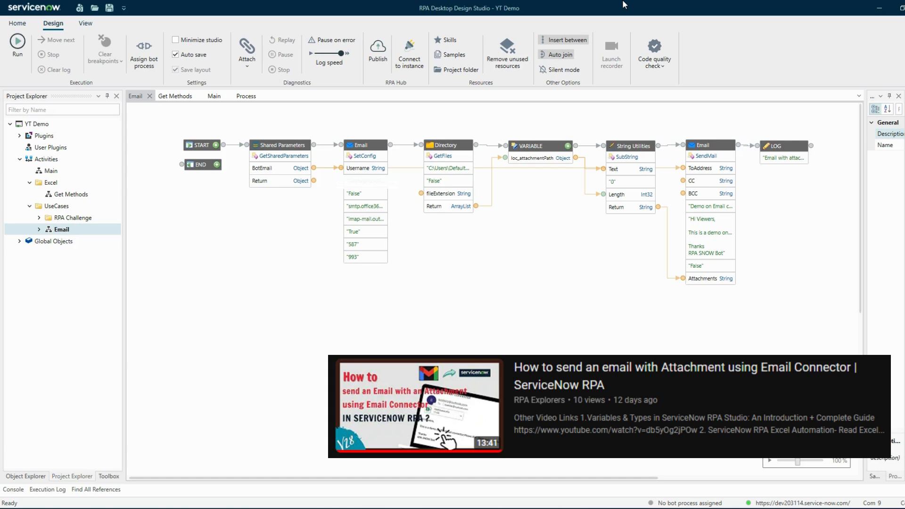
Switch to RPA Hub in the browser and open the YT Bot Process record from the bot process list.
mouse_move(131, 508)
left_click(183, 473)
scroll(283, 406, "down", 3)
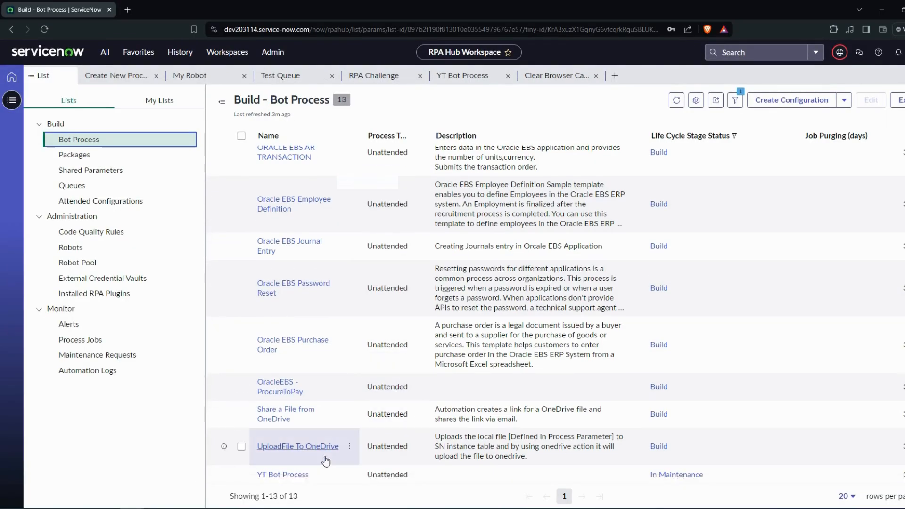
left_click(283, 475)
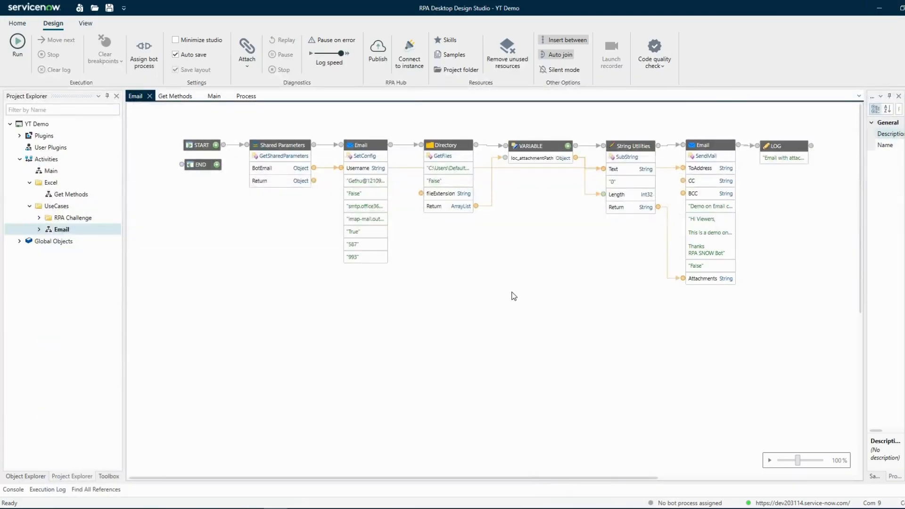
Run a code quality check in RPA Desktop Design Studio and review the severity filter options and the affected items and parents.
left_click(203, 143)
left_click(642, 49)
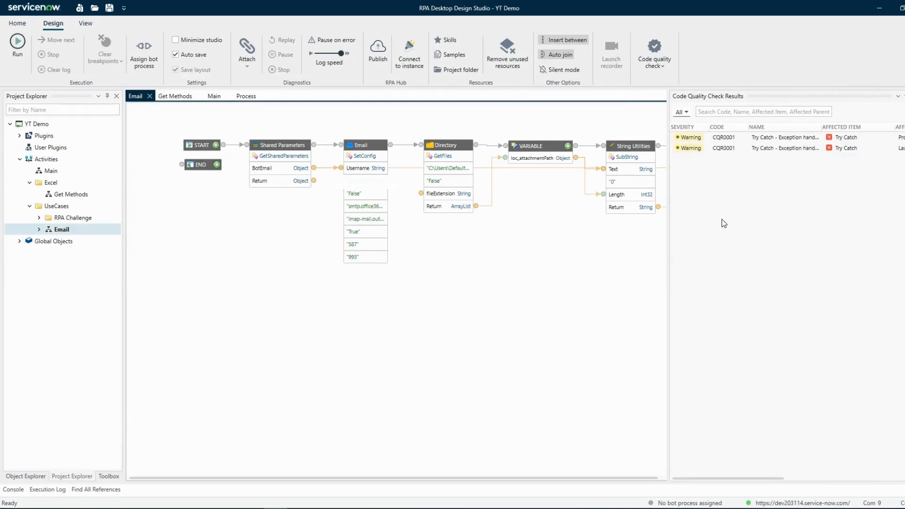
left_click(683, 113)
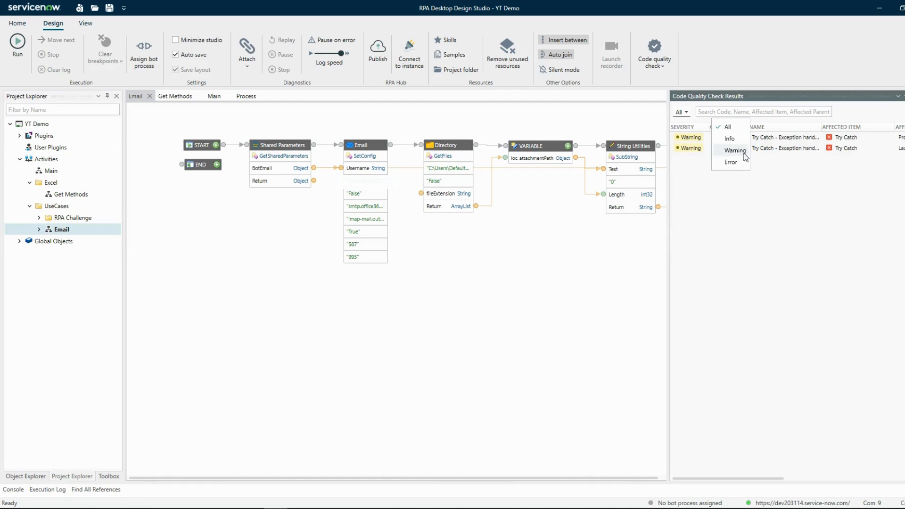
left_click(750, 226)
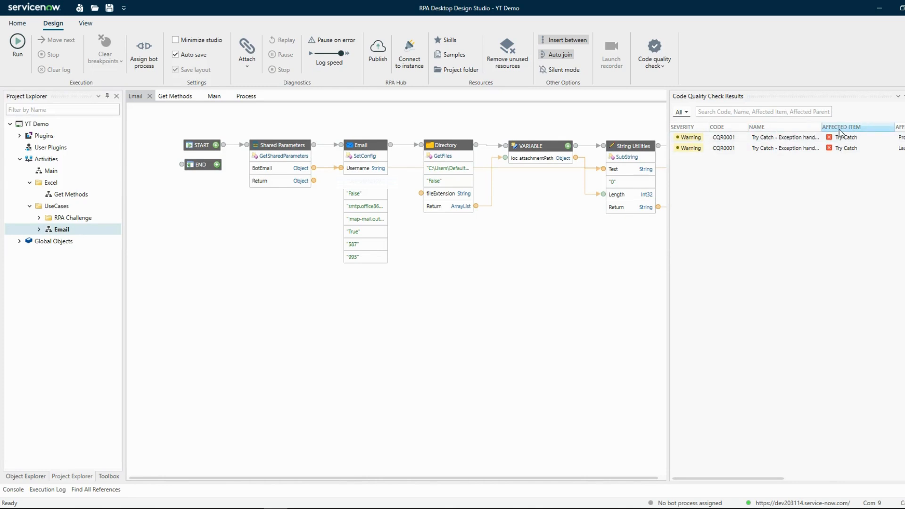
left_click_drag(668, 178, 569, 187)
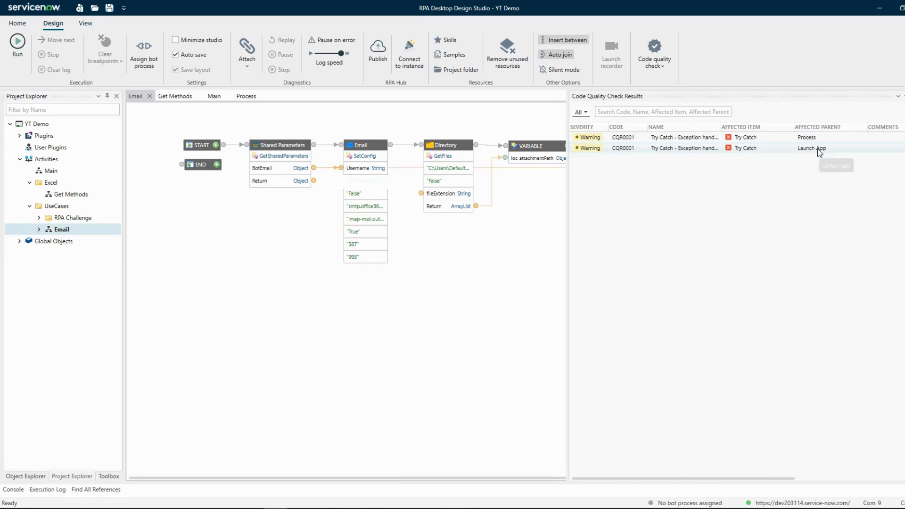
left_click(242, 208)
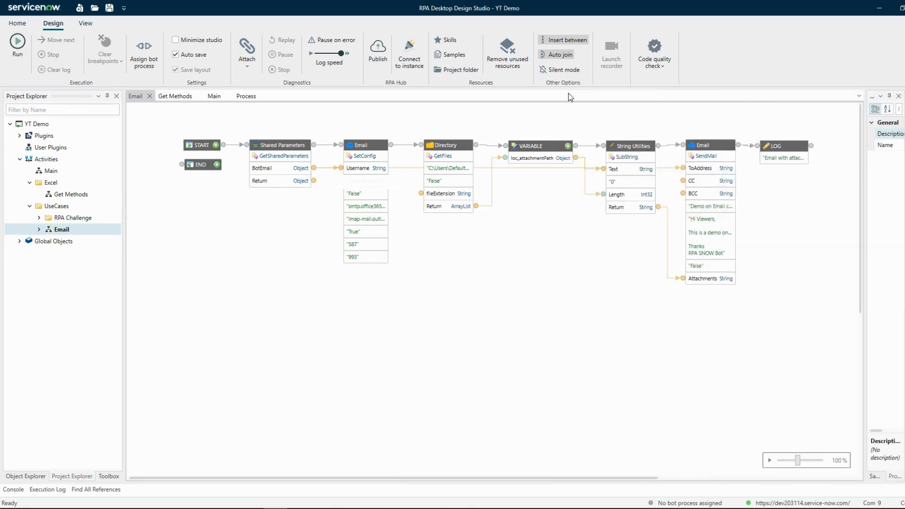
Run the code quality check again and view the actions available for the Email activity in the project.
left_click(654, 47)
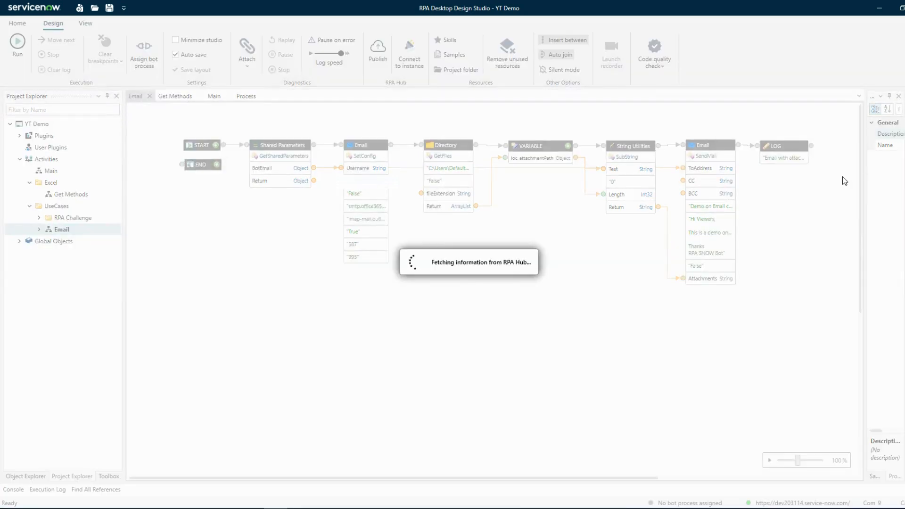
left_click(556, 272)
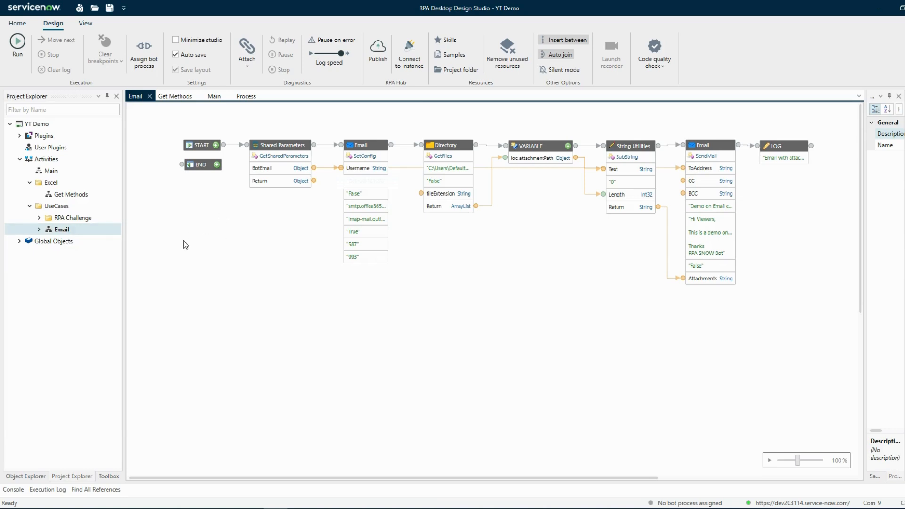
right_click(67, 230)
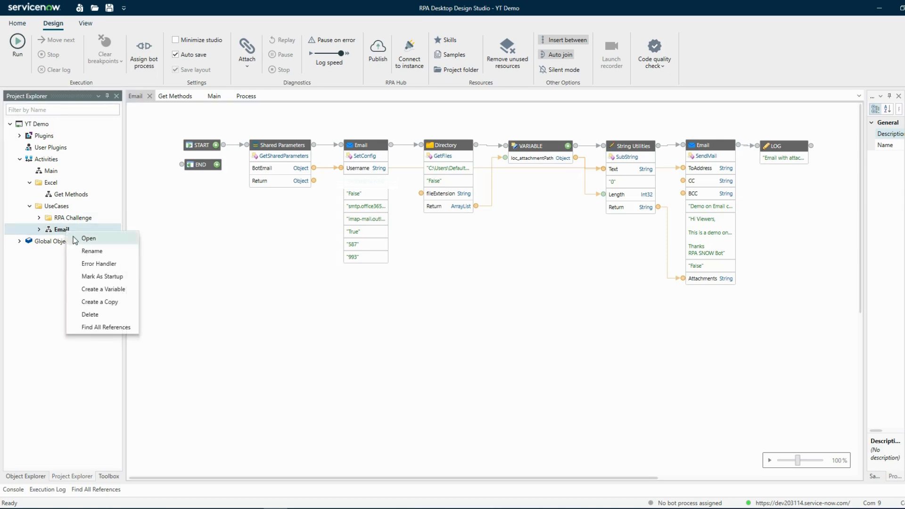
left_click(293, 260)
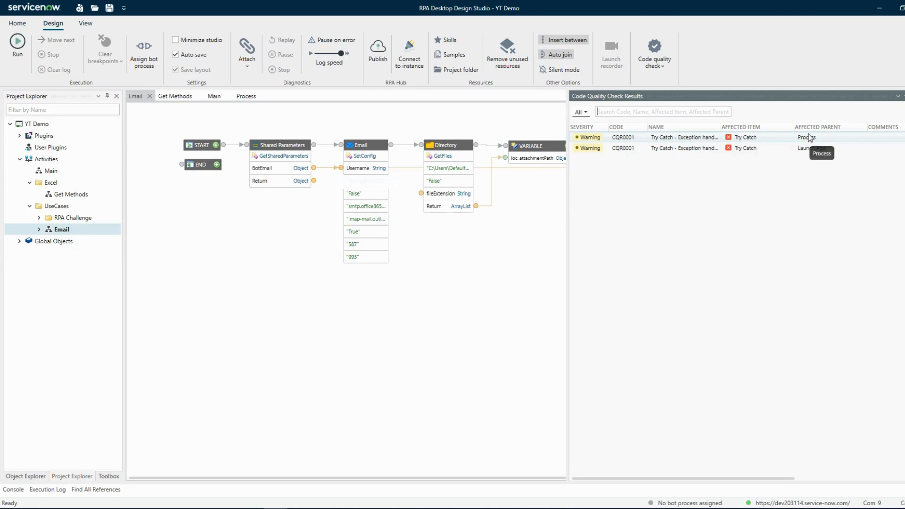
Filter the project for "process", add the Process activity to the Email workflow and connect it after the LOG component.
left_click(57, 110)
type("process")
left_click_drag(71, 171, 764, 205)
left_click_drag(811, 146, 765, 203)
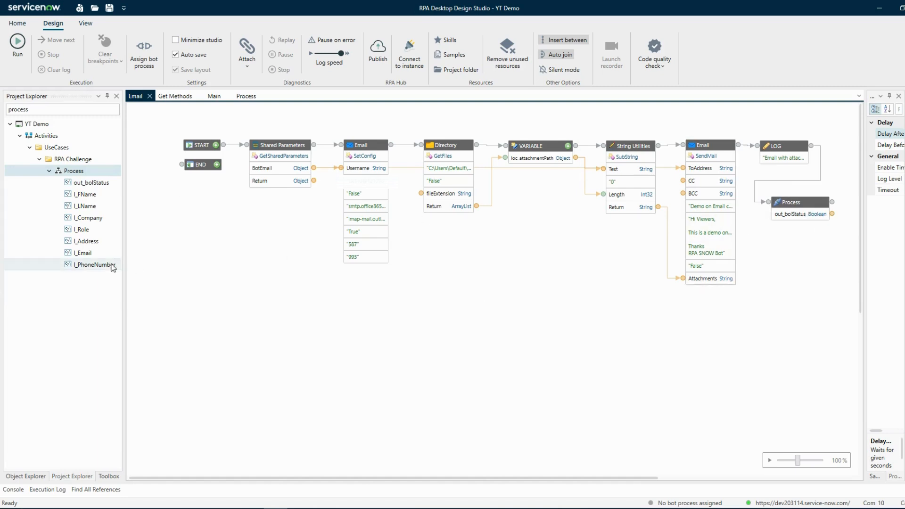
Delete the Process activity from the Email workflow.
left_click(794, 202)
key("Delete")
key("Return")
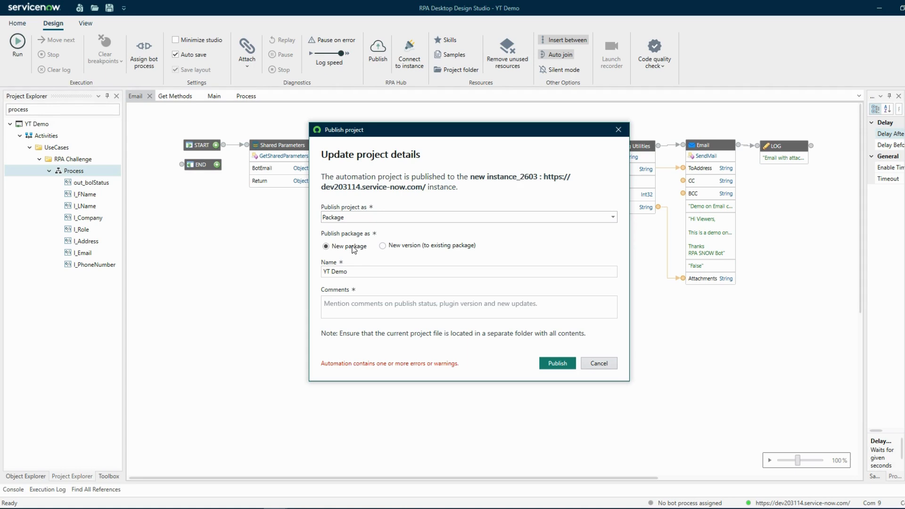
left_click(352, 310)
left_click(400, 246)
left_click(403, 274)
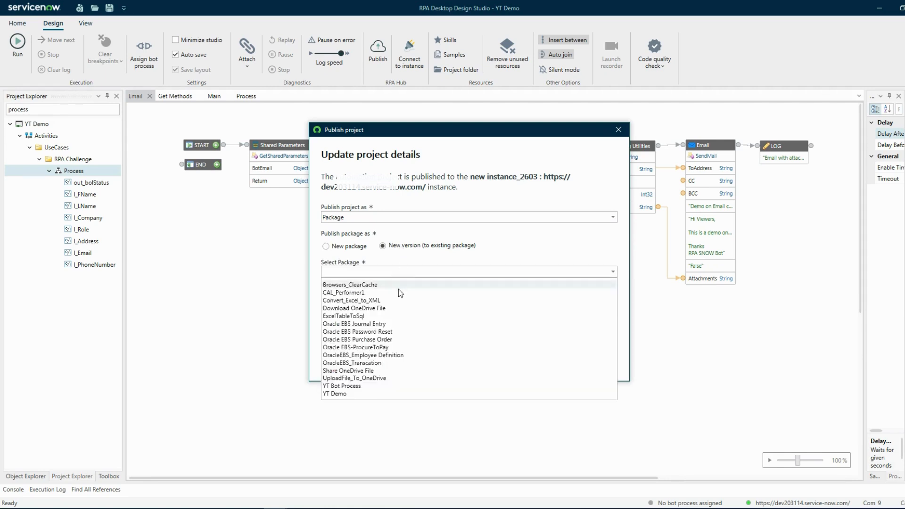
left_click(379, 395)
left_click(406, 309)
left_click(617, 132)
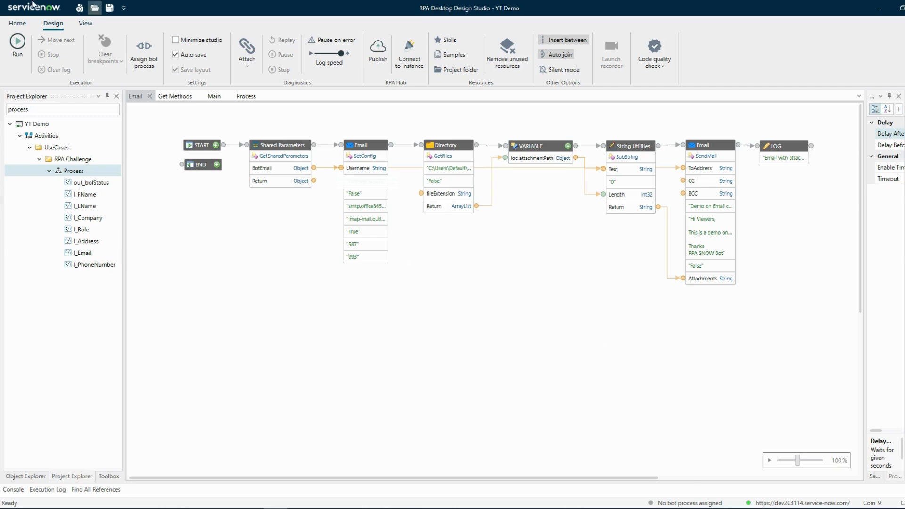
Assign the YT Bot Process bot process and a robot to the project.
left_click(151, 70)
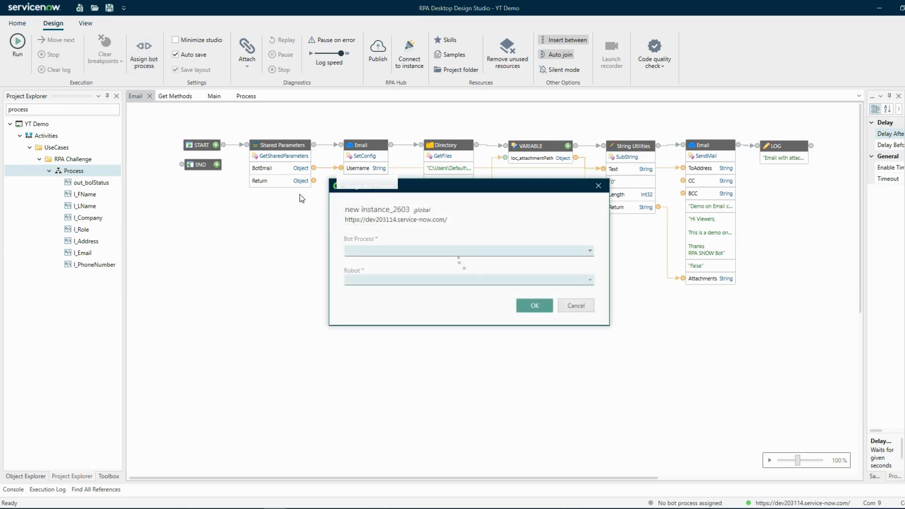
left_click(367, 252)
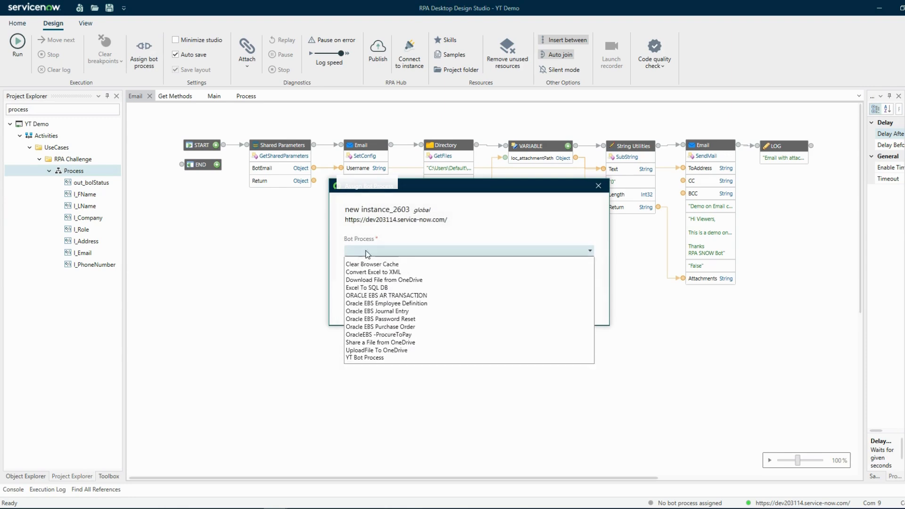
left_click(371, 358)
left_click(364, 282)
left_click(364, 295)
left_click(531, 306)
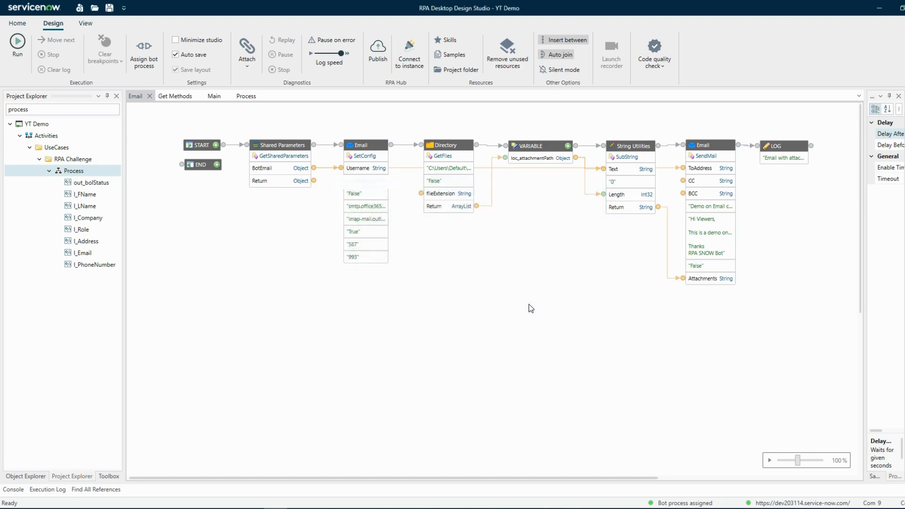
Start publishing the project as a new version of the existing YT Bot Process package.
left_click(378, 57)
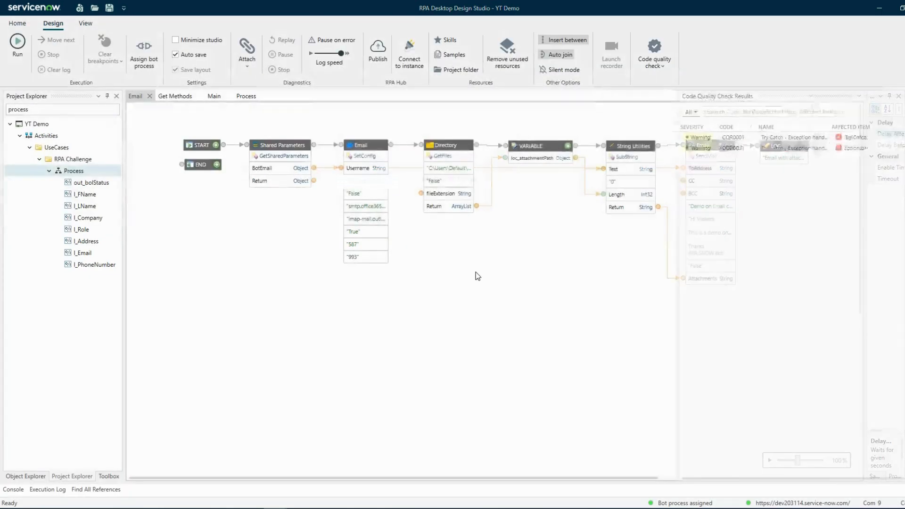
left_click(399, 245)
left_click(382, 272)
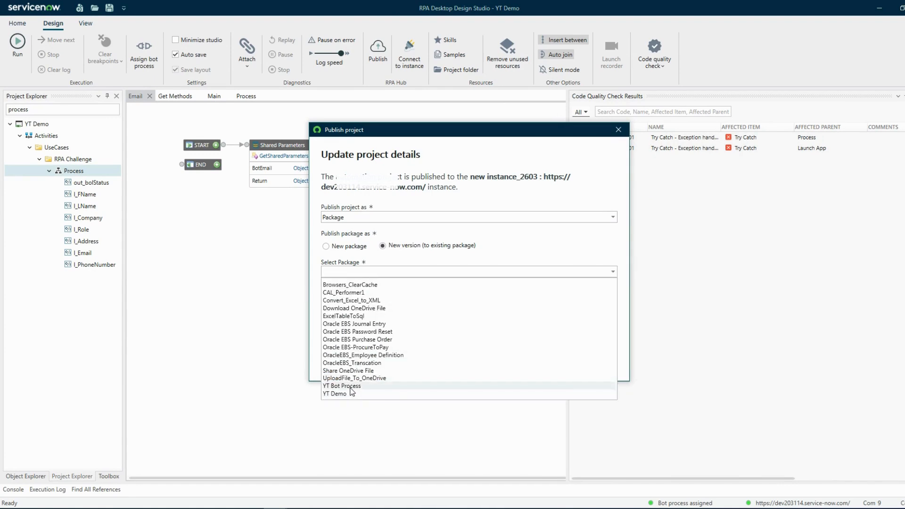
left_click(351, 388)
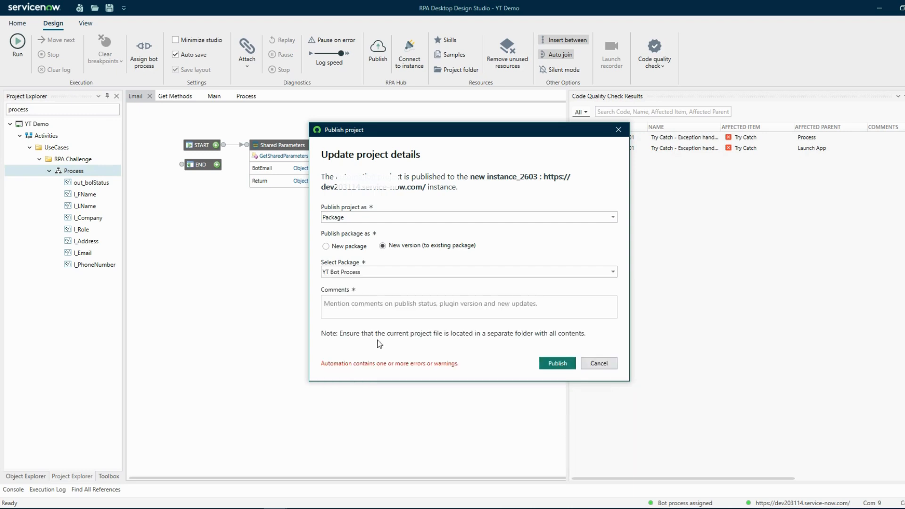
Enter the comment "YT Demo for publishing and running from rpa hub" and publish the project.
left_click(371, 304)
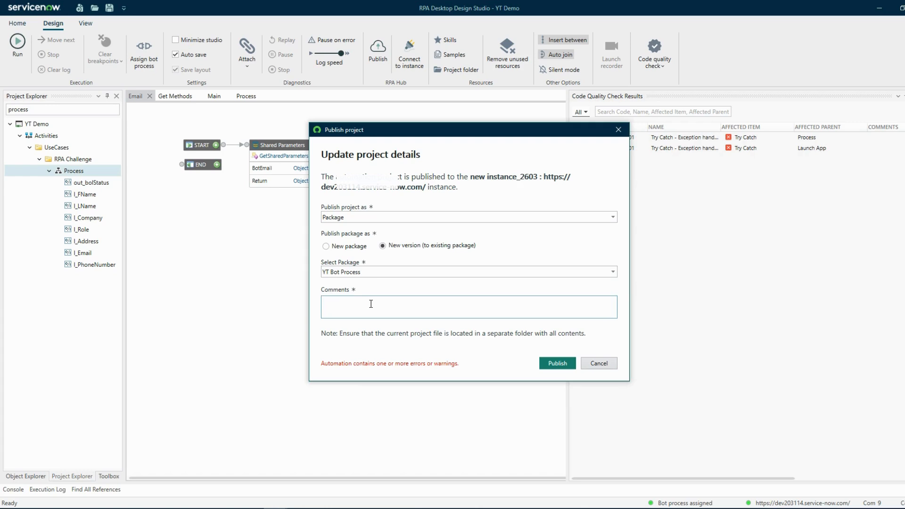
type("YT Demof")
key("BackSpace")
type("for publishing")
type("and running from rpa hub")
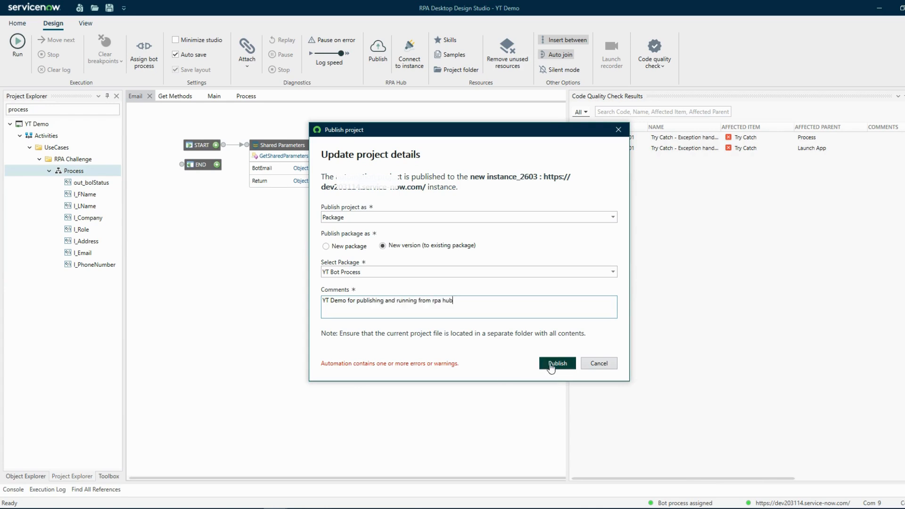
left_click(551, 366)
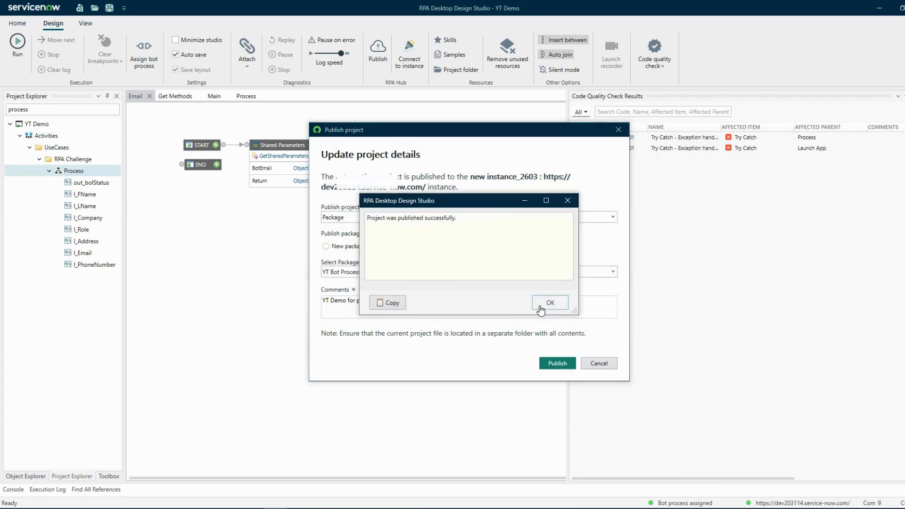
left_click(550, 303)
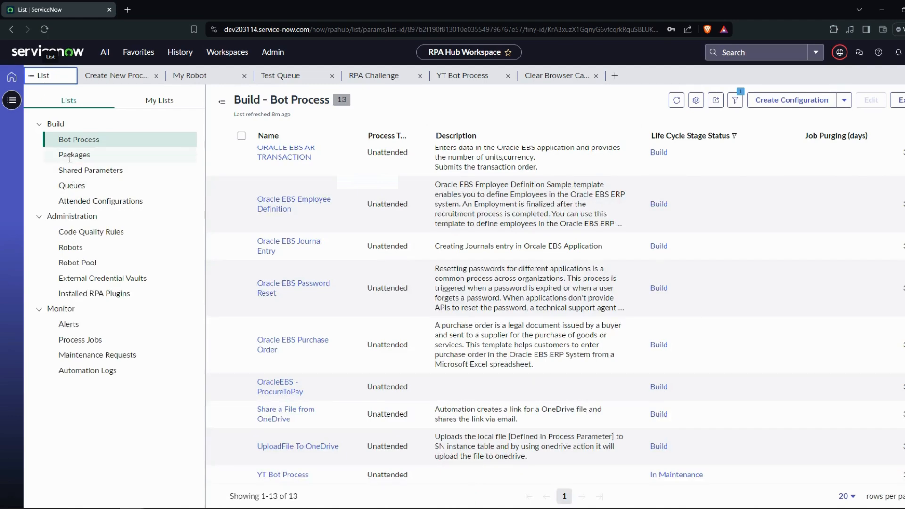
Open the YT Bot Process package in RPA Hub and view its package versions.
left_click(69, 156)
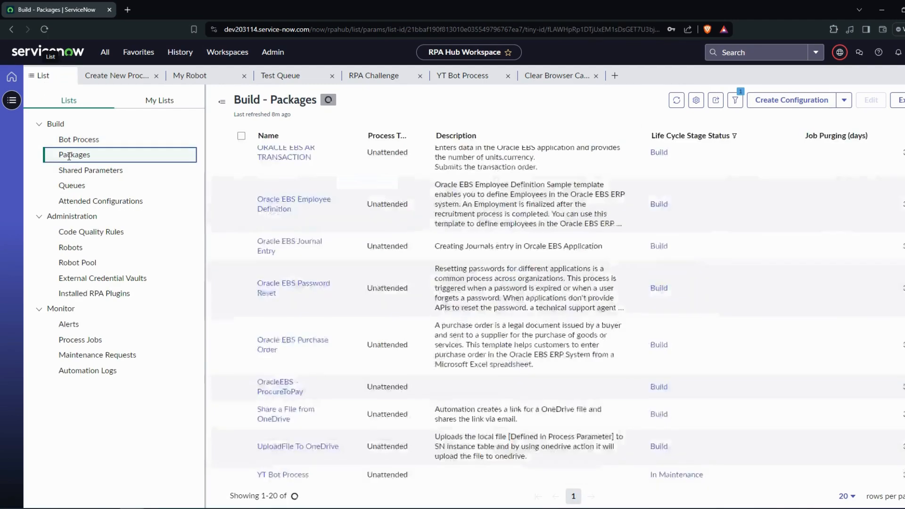
left_click(283, 448)
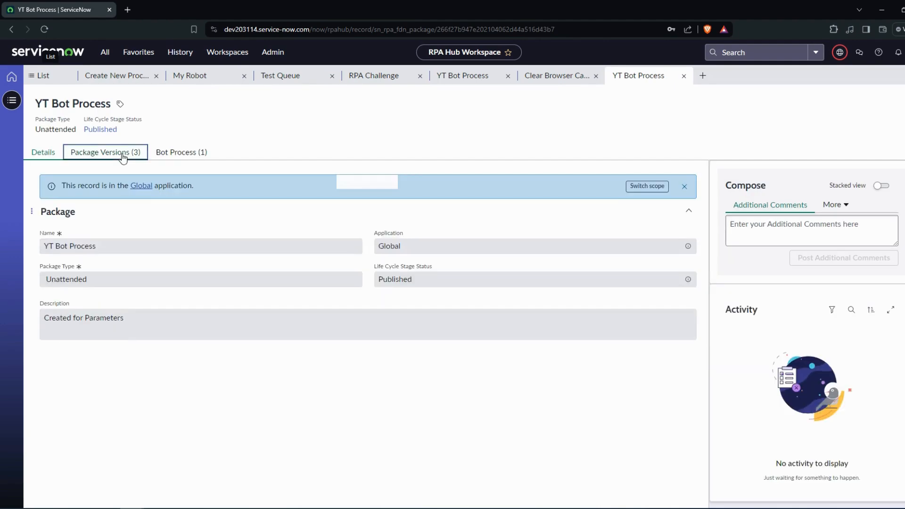
left_click(122, 153)
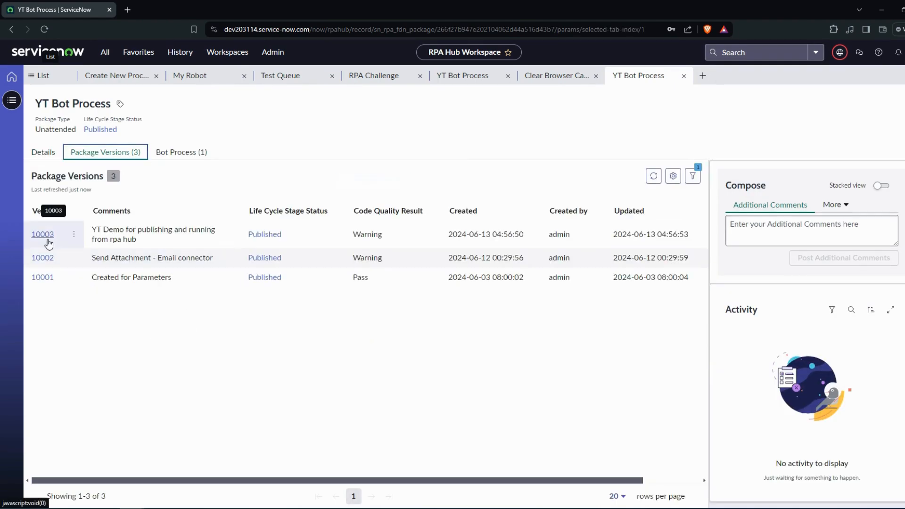
Set the package version of the YT Bot Process bot process to 10003 and publish the bot process.
left_click(51, 81)
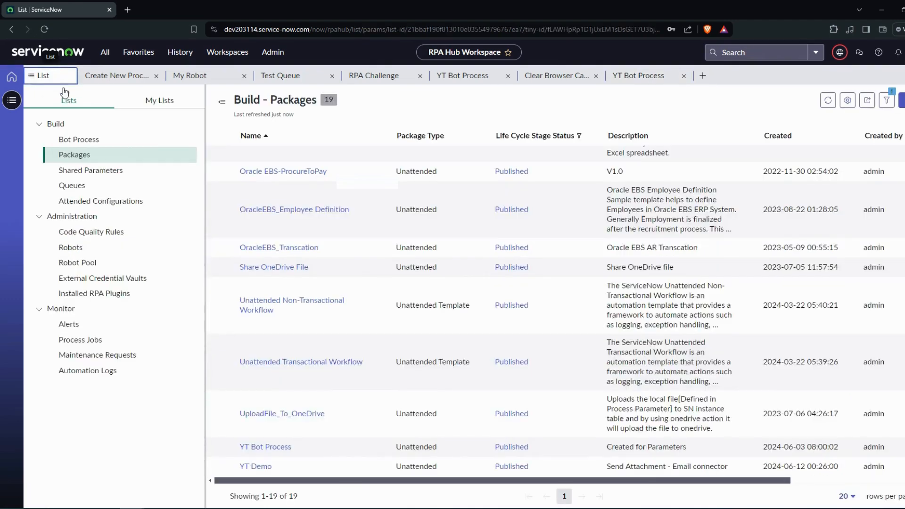
left_click(464, 77)
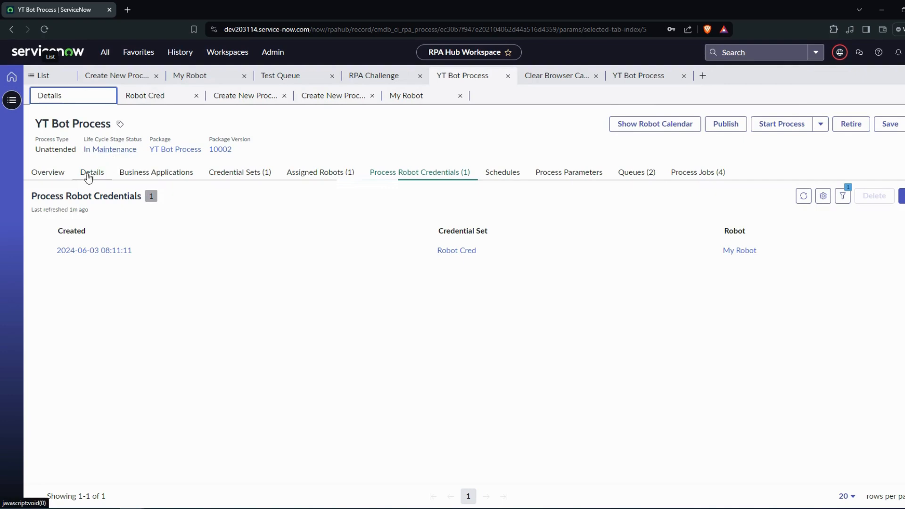
left_click(84, 181)
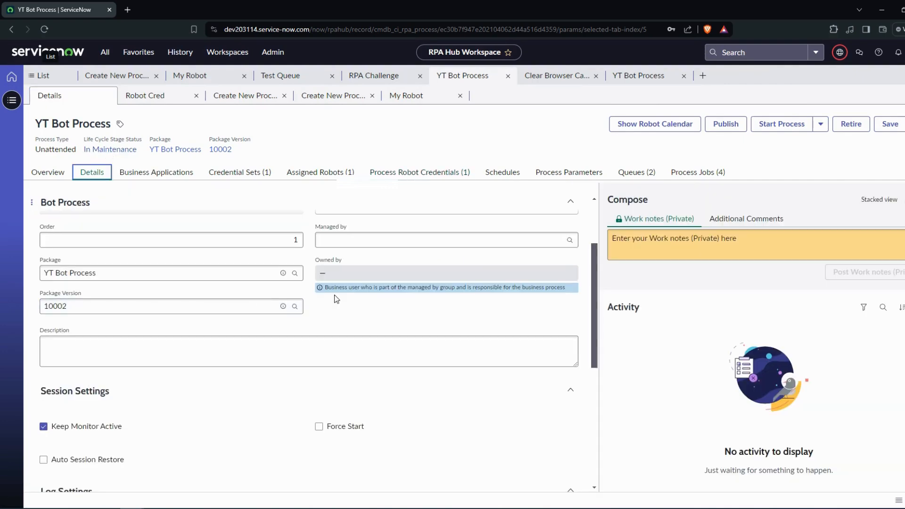
left_click(295, 308)
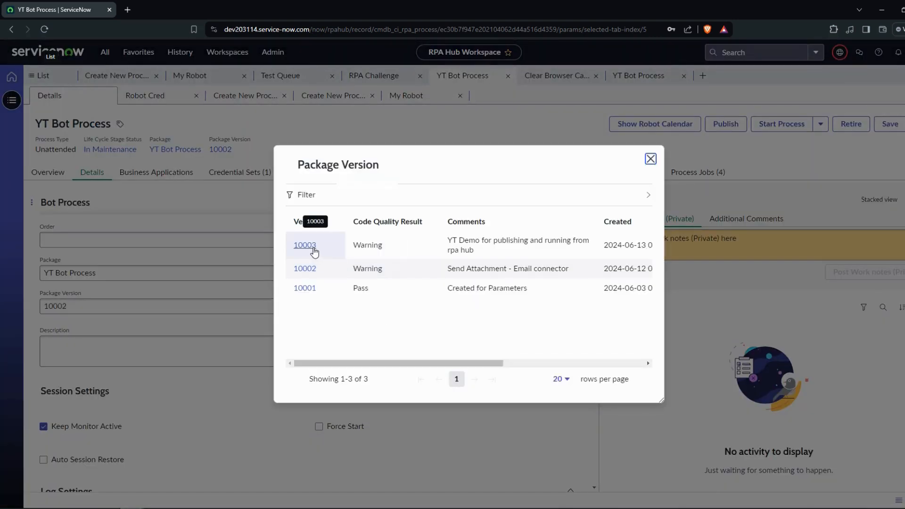
left_click(304, 245)
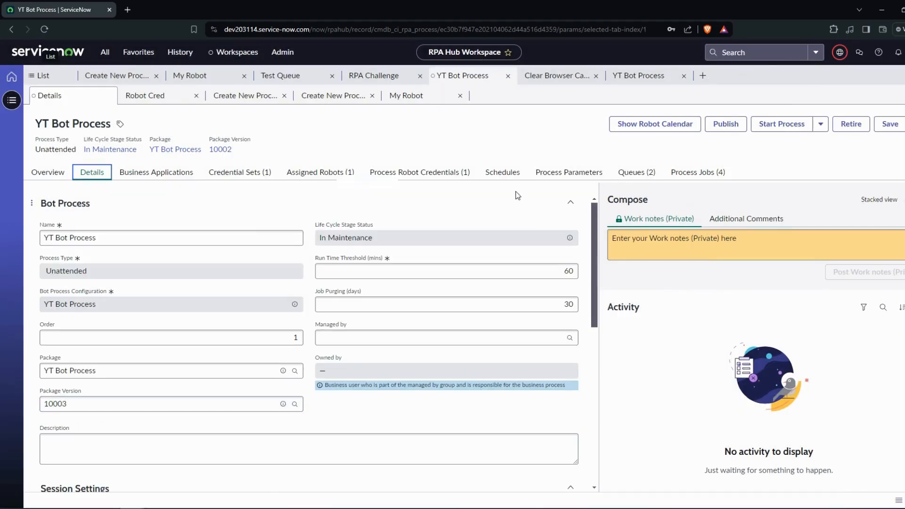
left_click(725, 124)
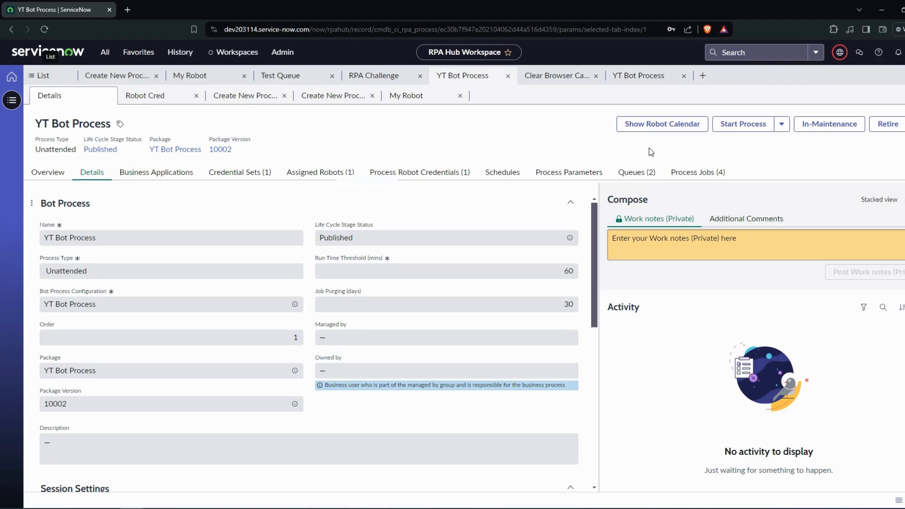
left_click(41, 75)
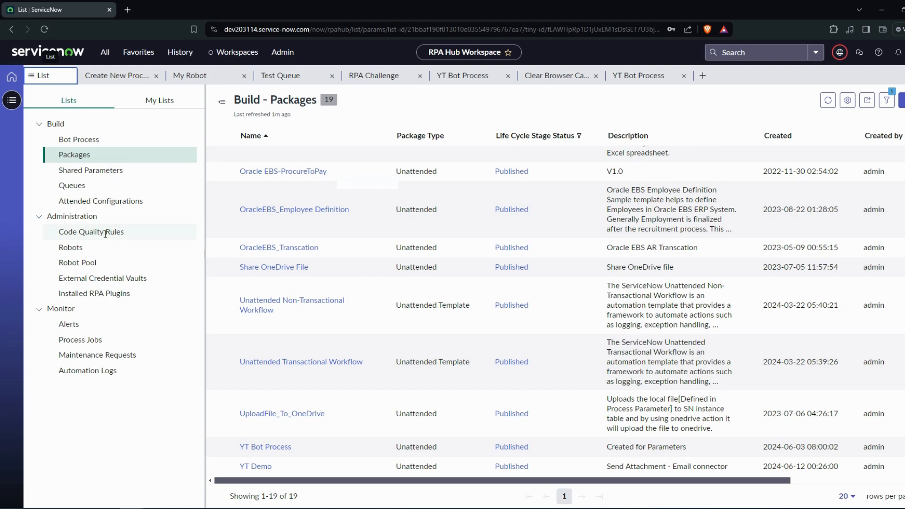
Open the Code Quality Rules list in RPA Hub and view the active rules from RPA Desktop Design Studio's code quality check.
left_click(97, 232)
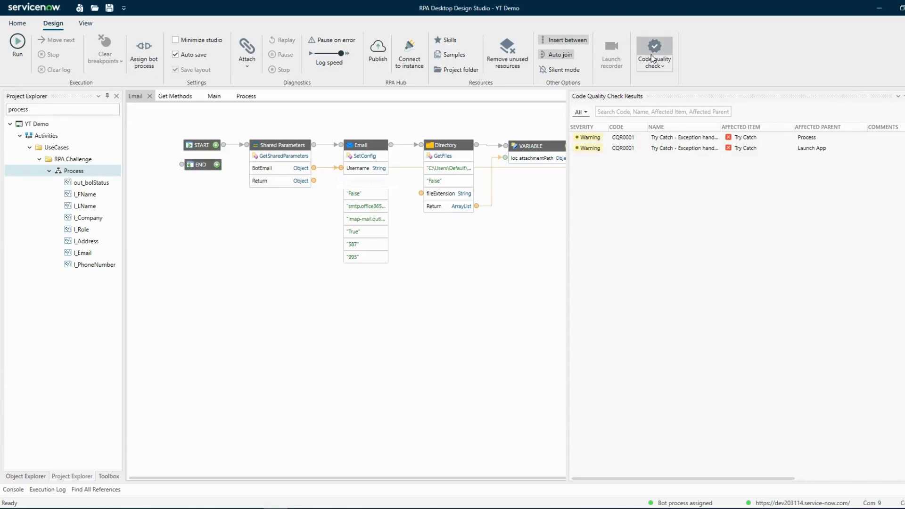
left_click(655, 50)
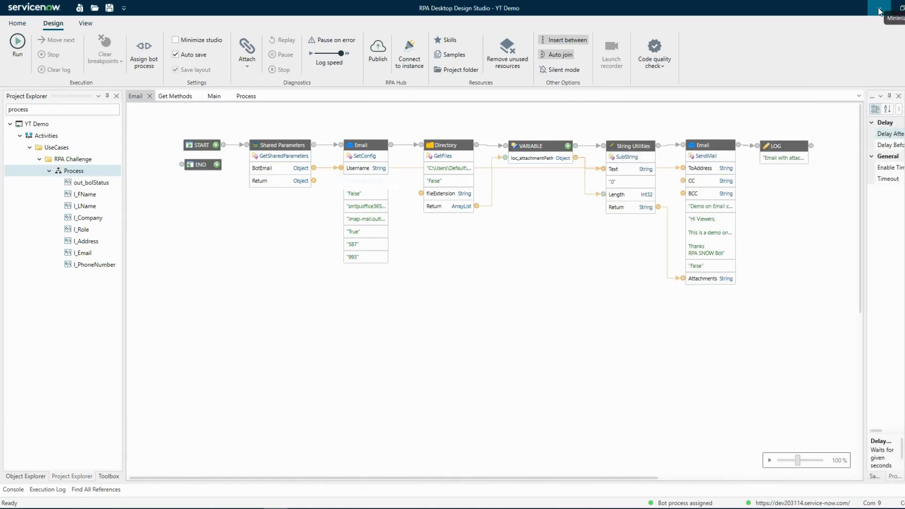
left_click(664, 67)
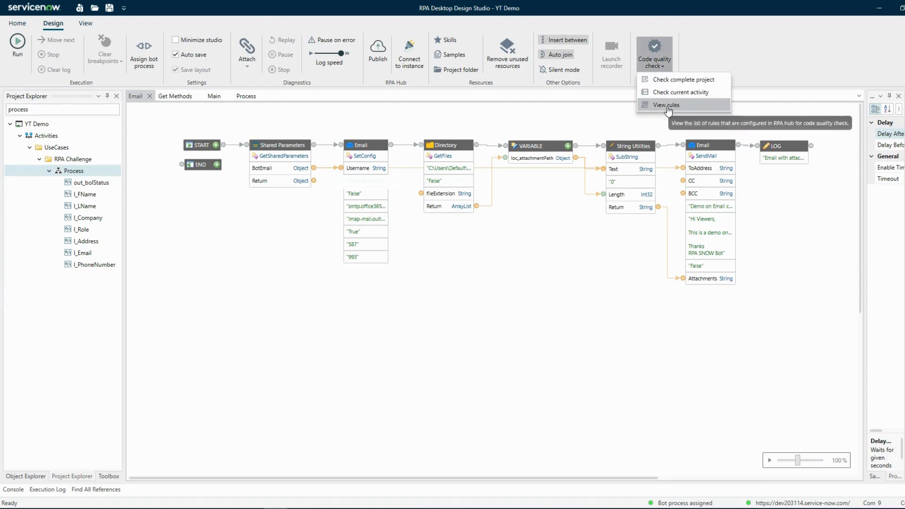
left_click(667, 106)
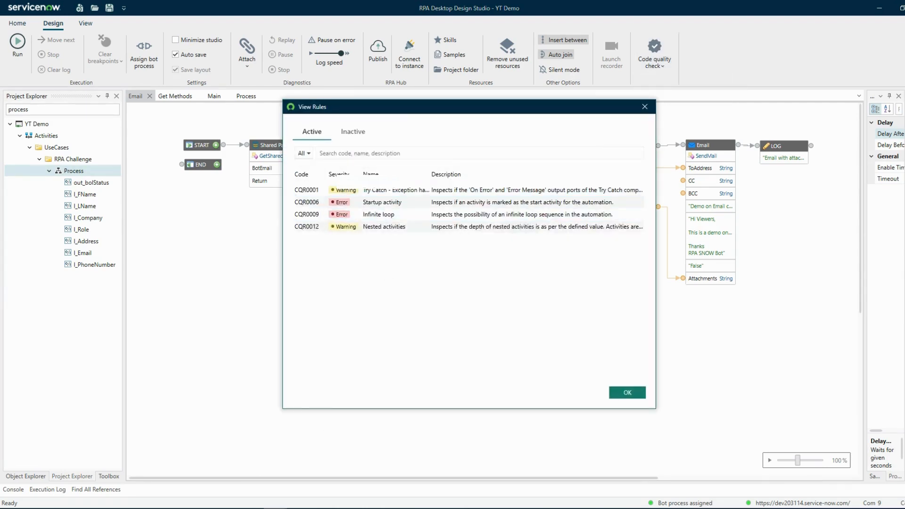
Switch back to RPA Hub and open the Try Catch - Exception handling rule, CQR0001.
mouse_move(132, 508)
left_click(162, 455)
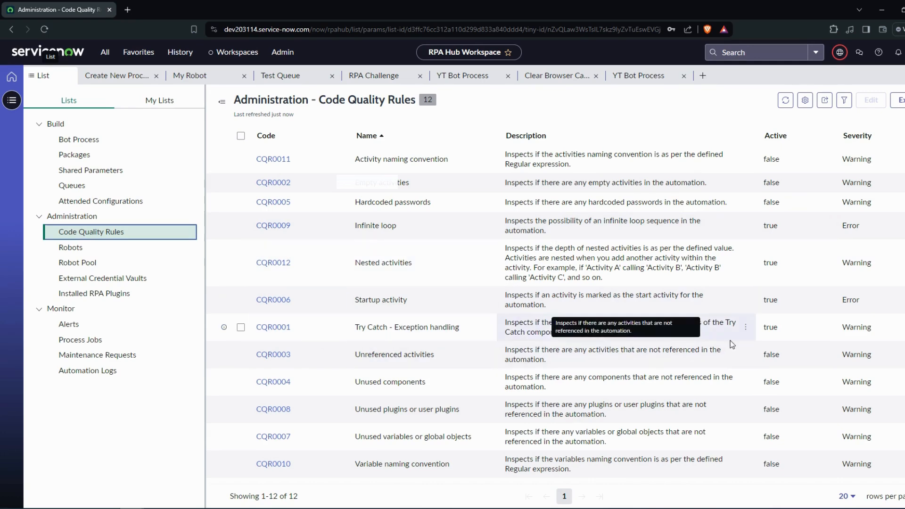
left_click(272, 327)
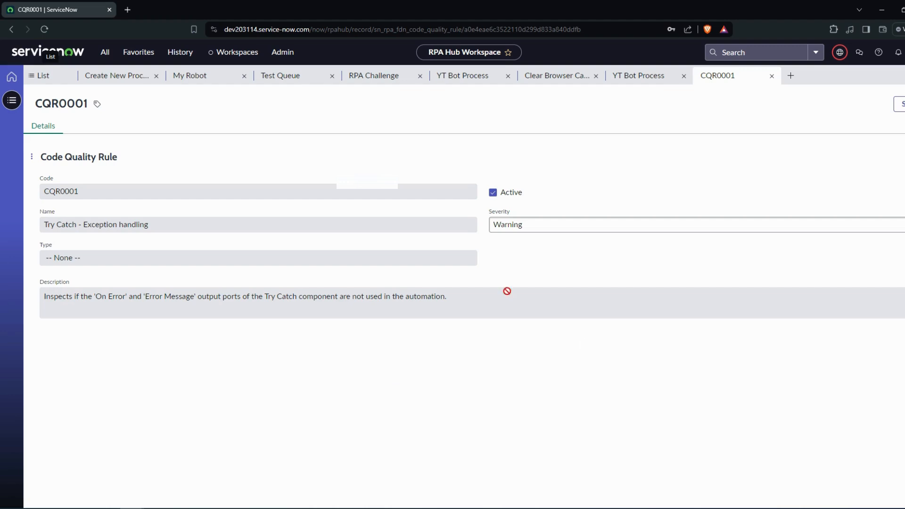
Try deactivating the Try Catch rule, make it active again, and choose Warning as its severity.
left_click(522, 193)
left_click(543, 227)
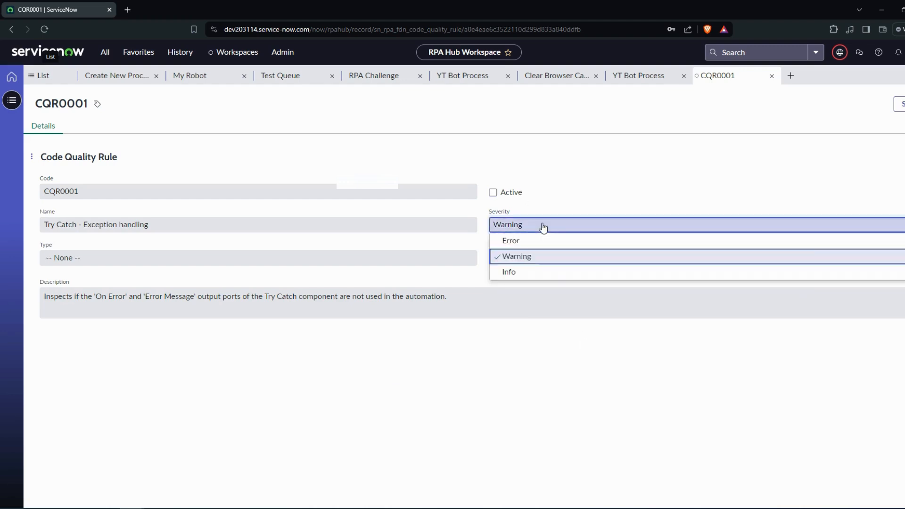
left_click(511, 213)
left_click(526, 228)
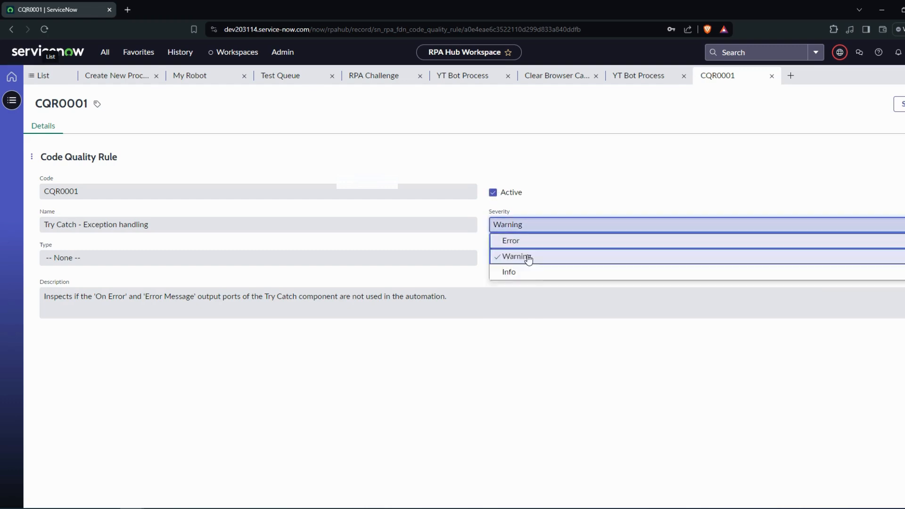
left_click(509, 256)
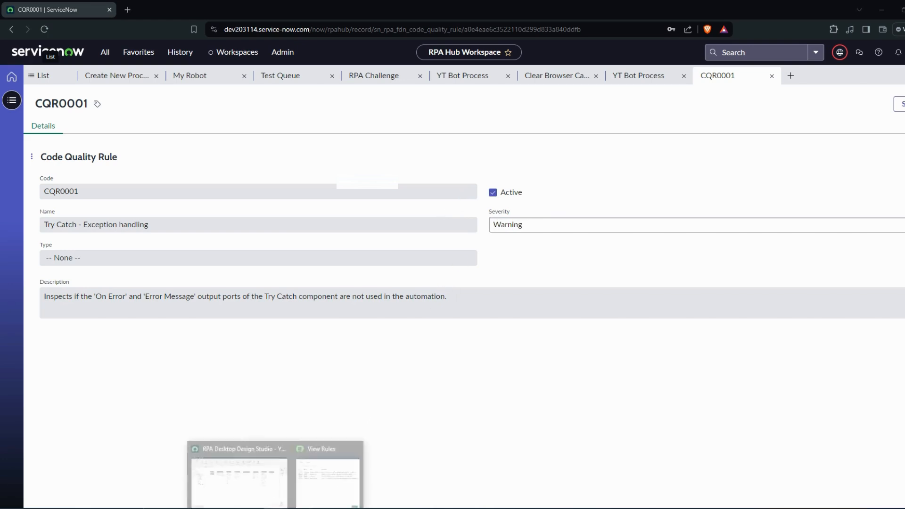
Close the View Rules window in RPA Desktop Design Studio and switch back to RPA Hub.
left_click(347, 460)
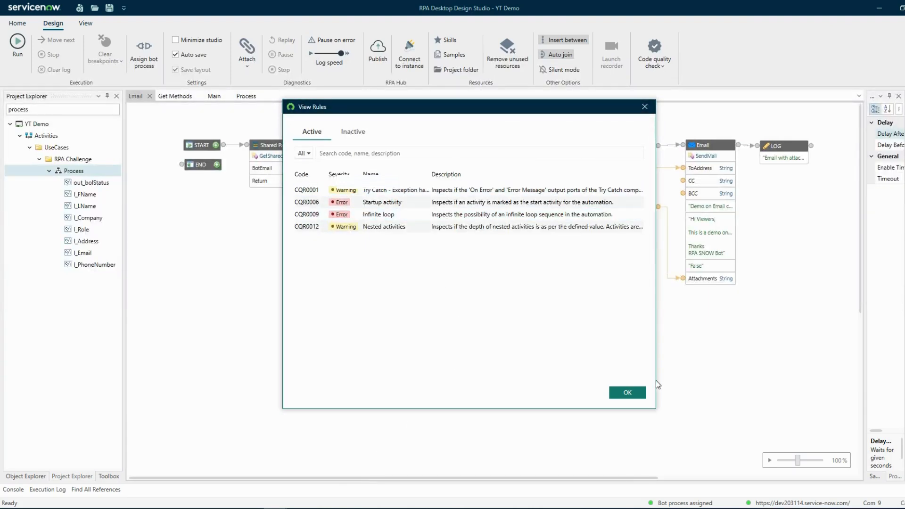
left_click(632, 393)
mouse_move(134, 508)
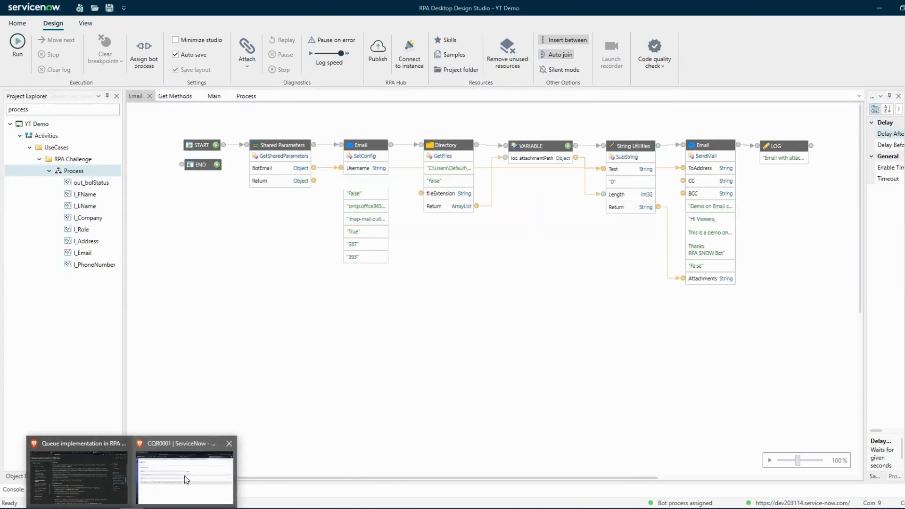
left_click(185, 479)
Filter the Code Quality Rules list to rules whose Active value is true.
left_click(56, 78)
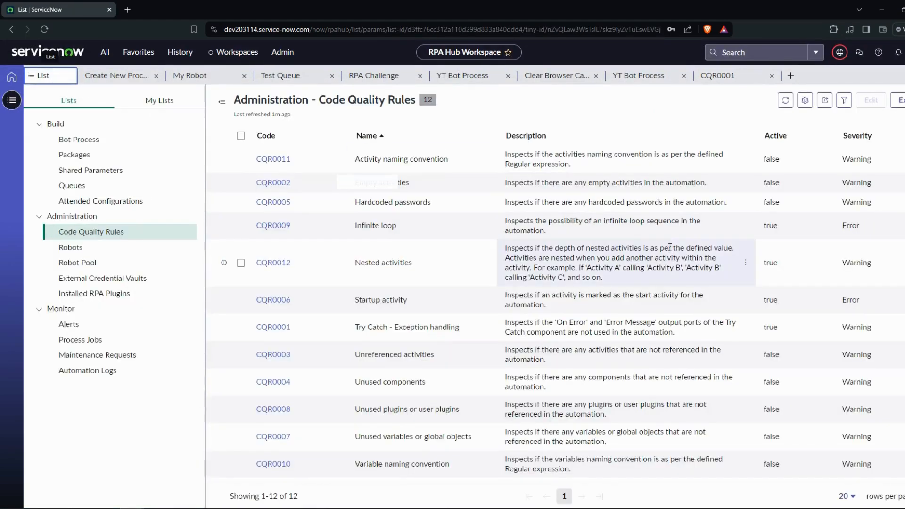
left_click(825, 136)
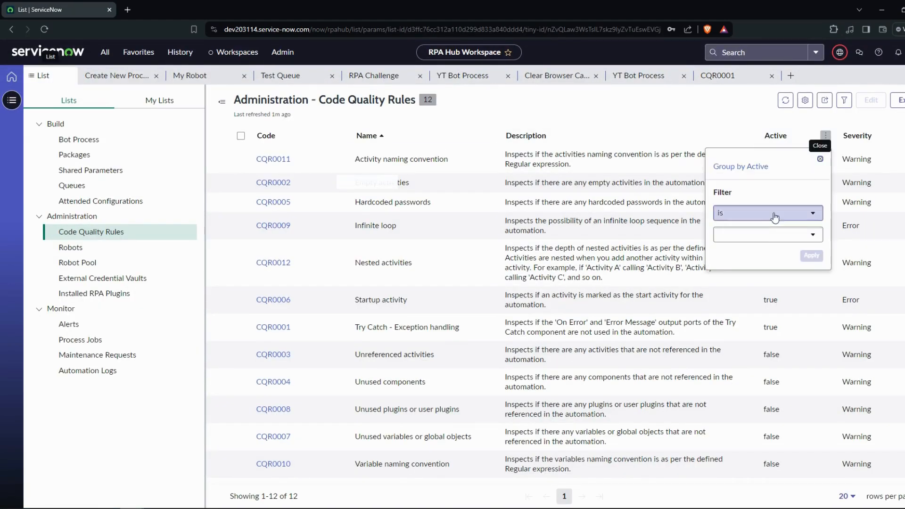
left_click(764, 234)
left_click(762, 245)
left_click(811, 255)
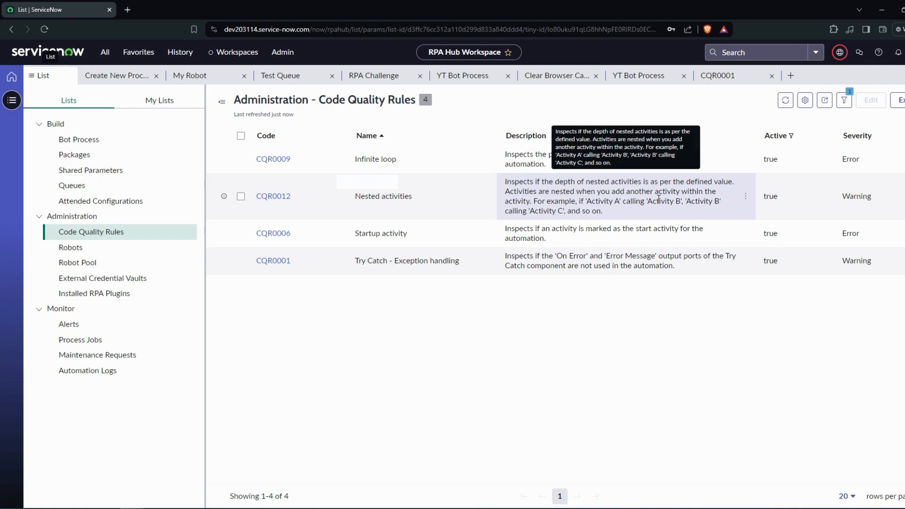
Review the remote machine (My Robot) and local machine options for launching the YT Bot Process in Studio, then dismiss the dialog.
left_click(79, 139)
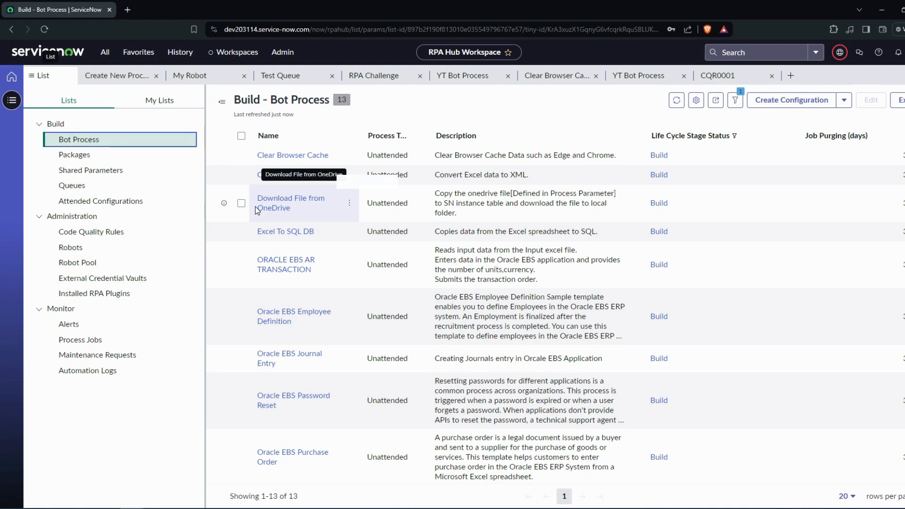
left_click(495, 69)
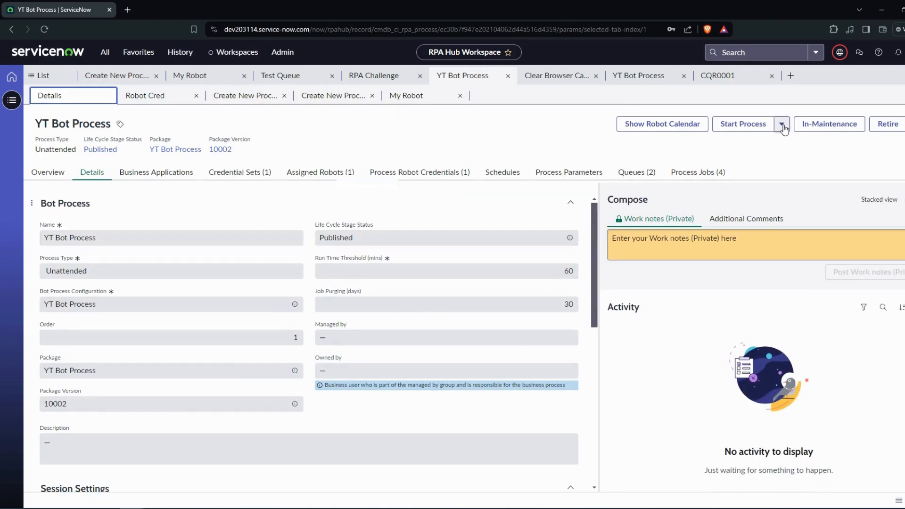
left_click(783, 127)
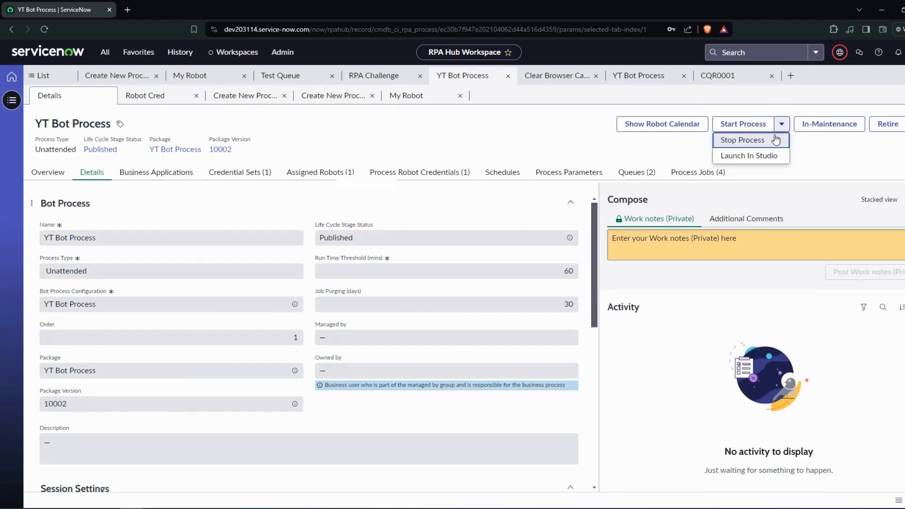
left_click(764, 157)
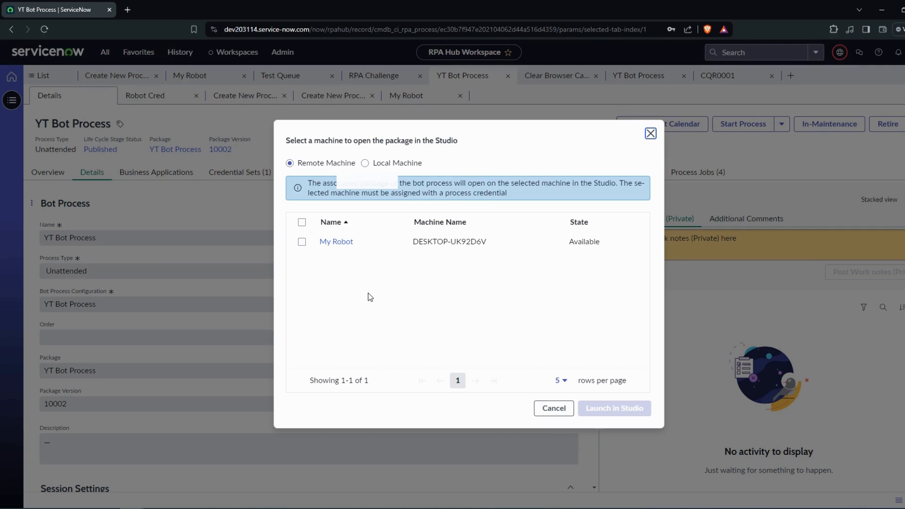
left_click(303, 242)
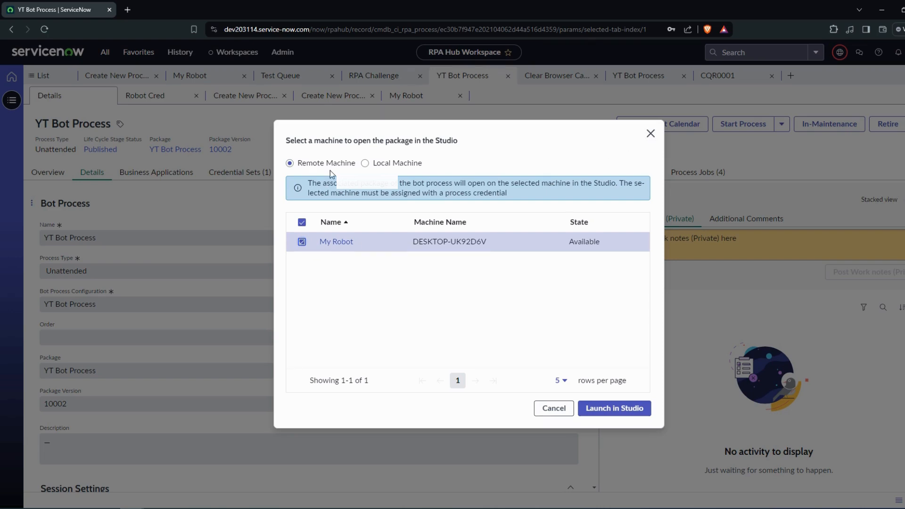
left_click(382, 163)
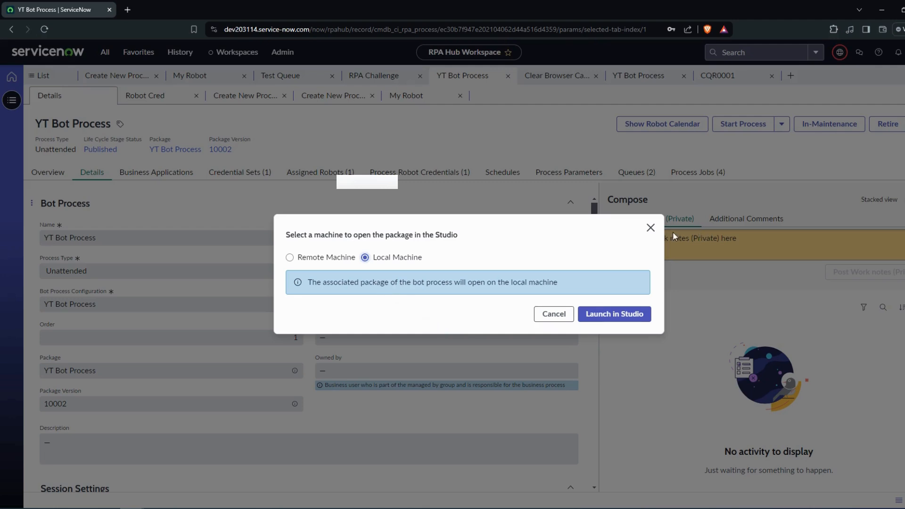
left_click(651, 228)
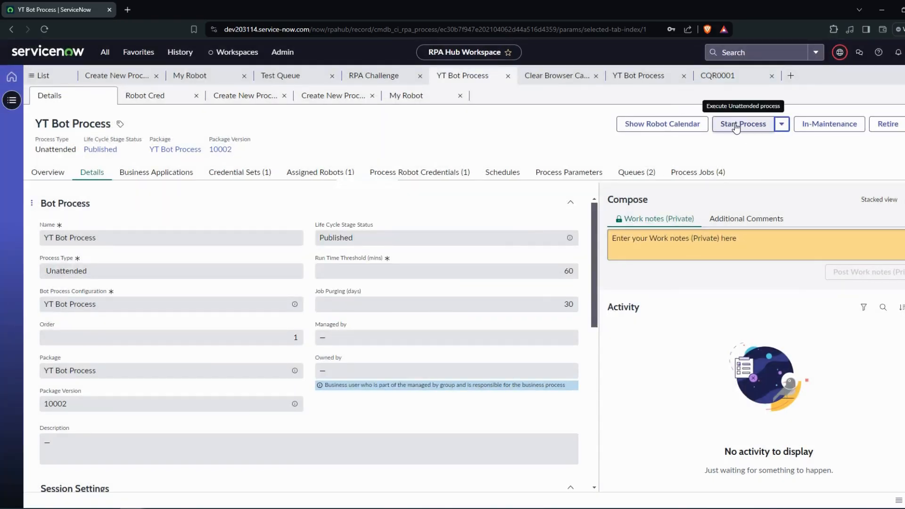
Open the start dialog of the YT Bot Process and check the robot's connection in the Unattended Robot window.
left_click(736, 125)
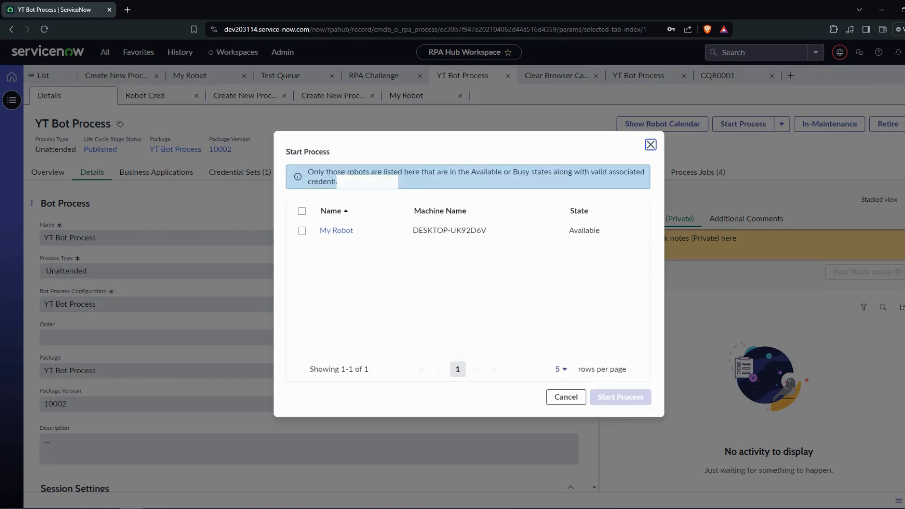
left_click(35, 508)
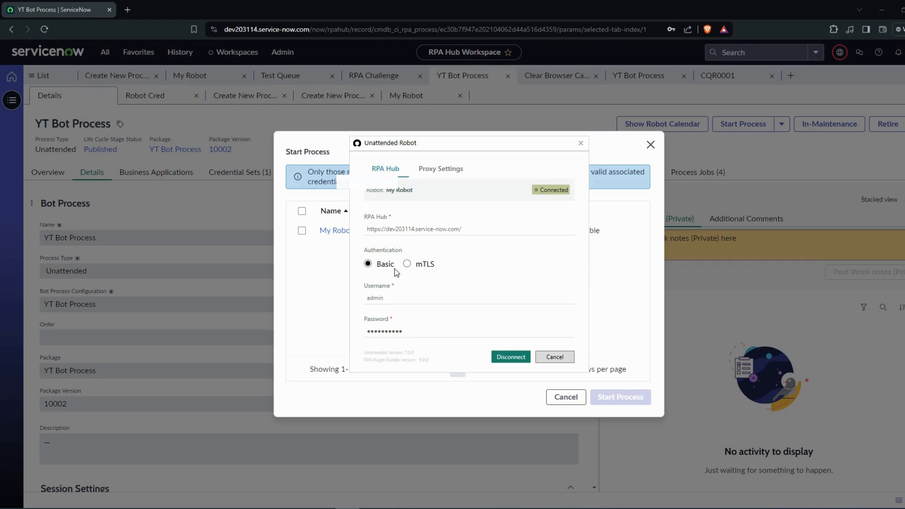
In a second browser tab, search all modules for "robotic process a" and open the Robotic Process Automation Guided Setup.
left_click(128, 9)
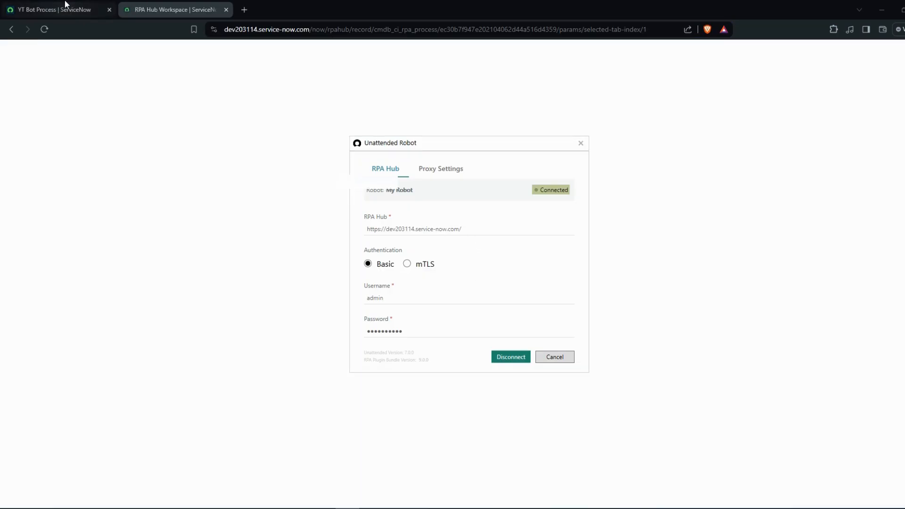
left_click(65, 9)
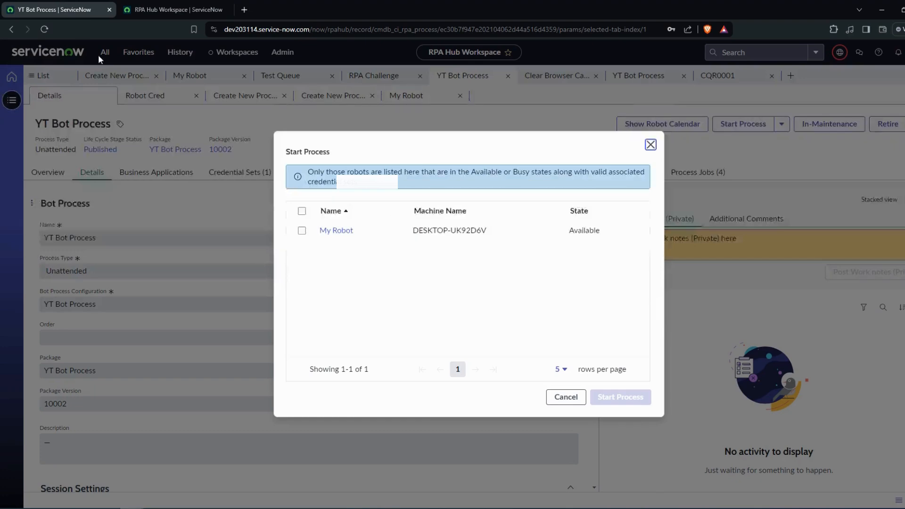
left_click(154, 9)
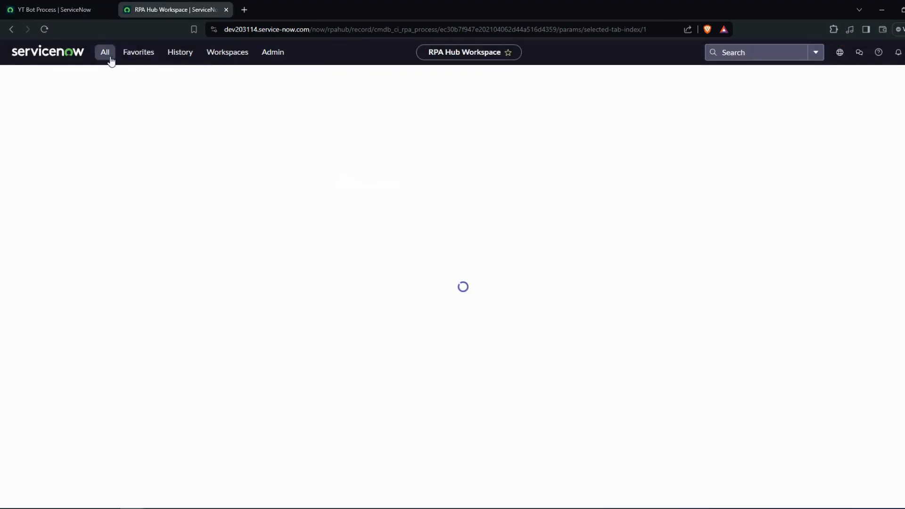
left_click(108, 54)
type("rob")
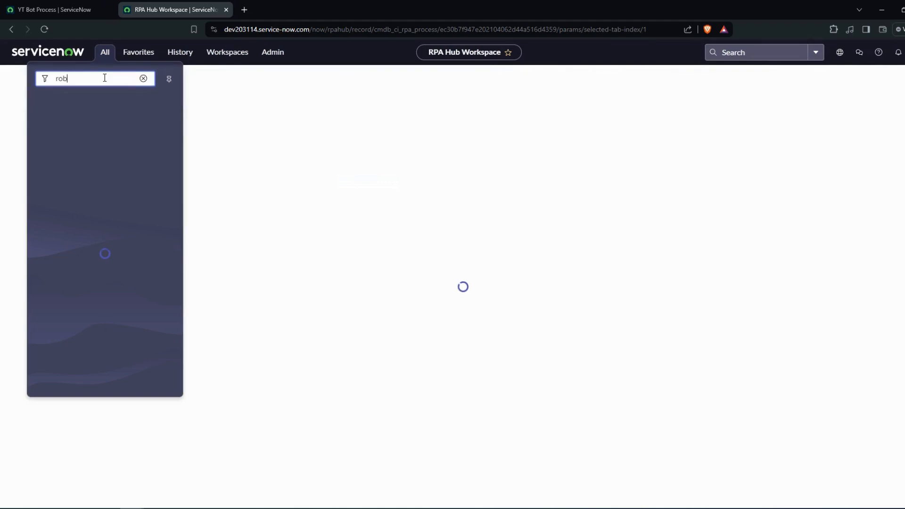
type("otic process a")
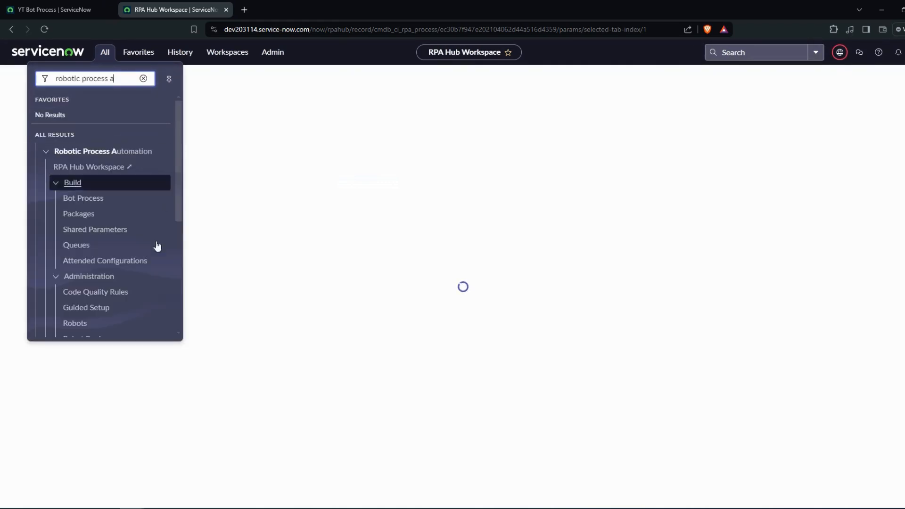
left_click(86, 308)
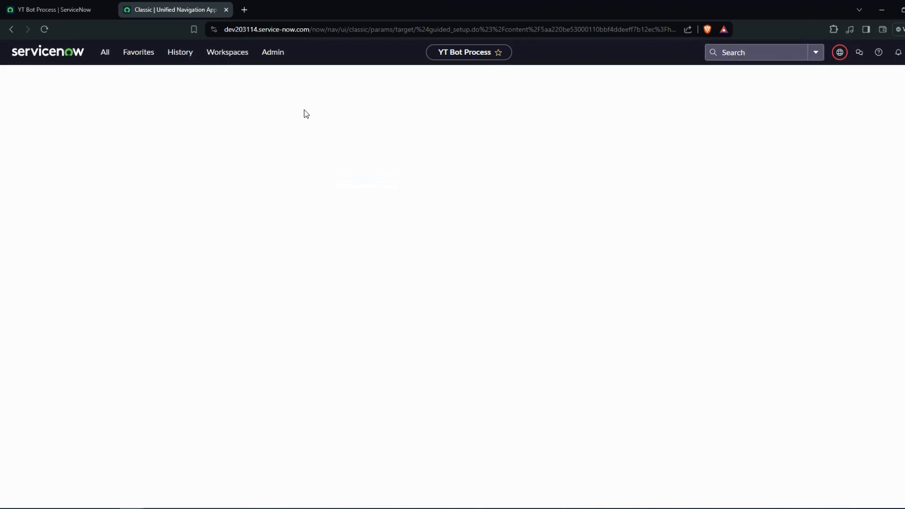
Open the System configuration properties from the RPA Hub section of the RPA Guided Setup.
left_click(79, 6)
left_click(128, 9)
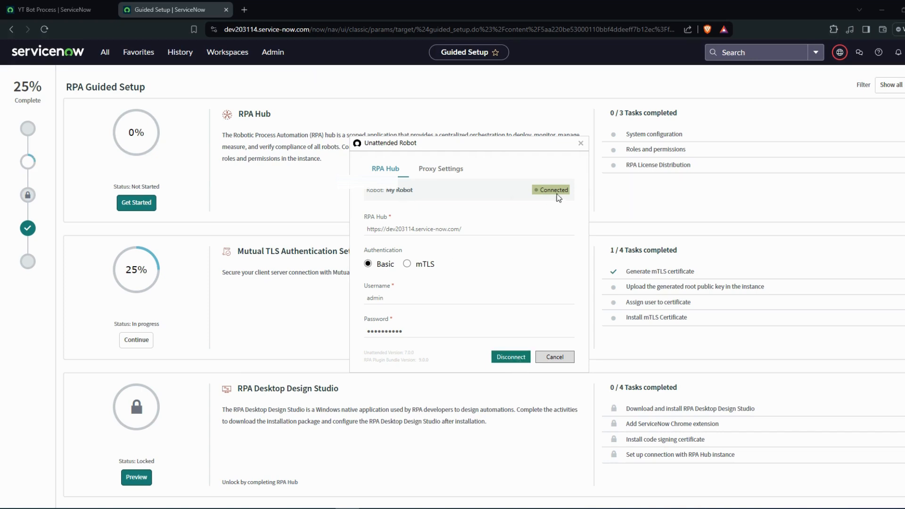
left_click(492, 101)
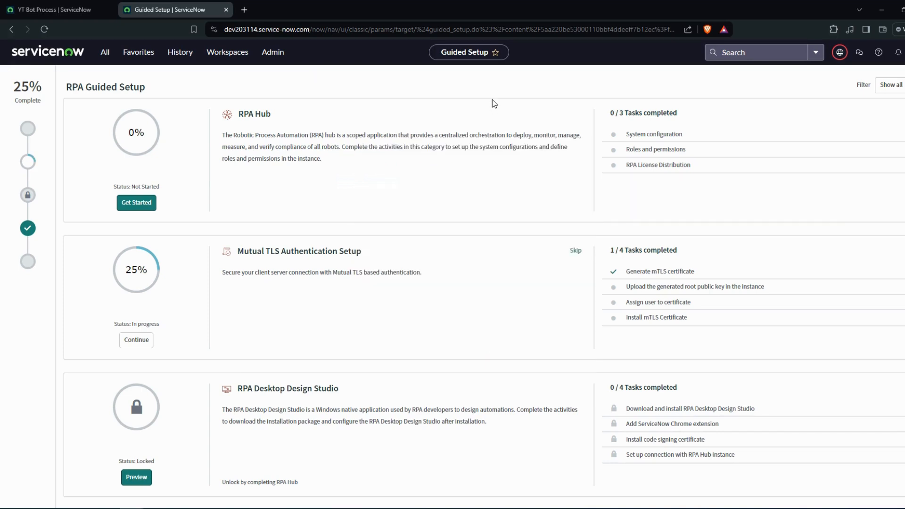
left_click(653, 140)
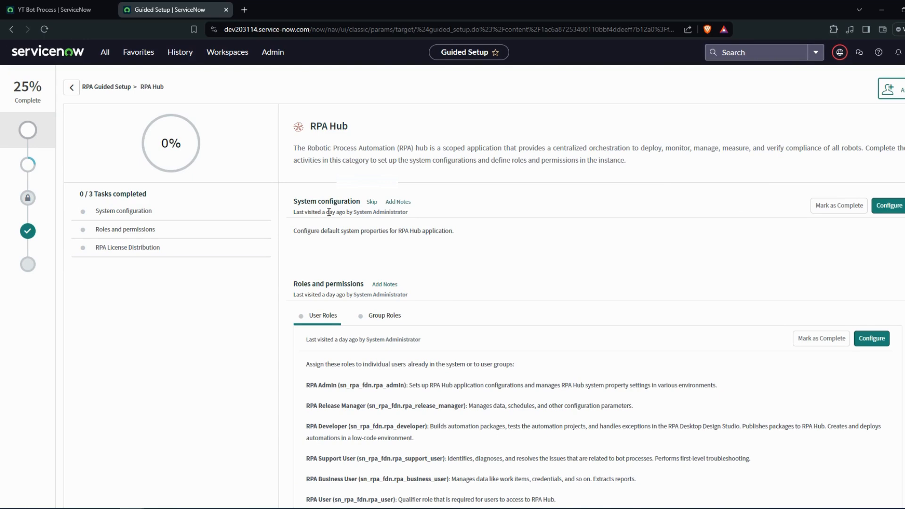
left_click(898, 208)
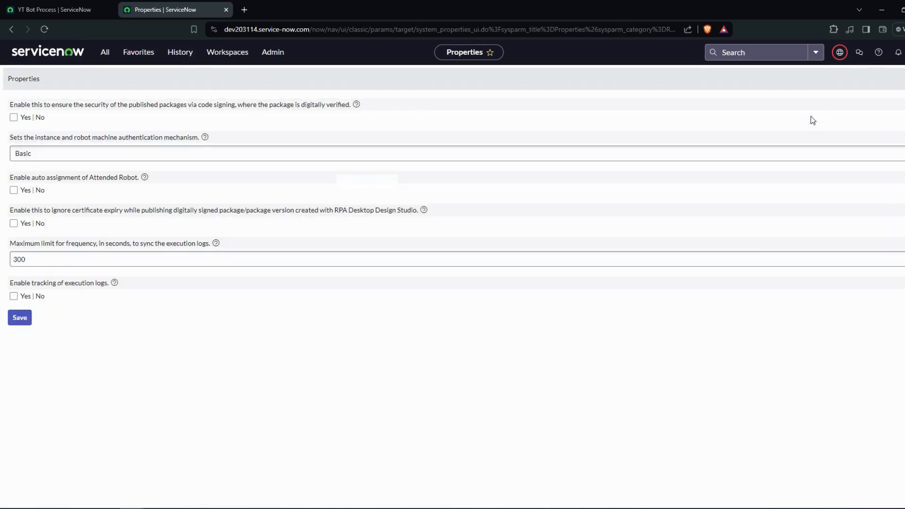
Check which application scope is selected for the RPA Hub properties and close the scope list.
left_click(840, 53)
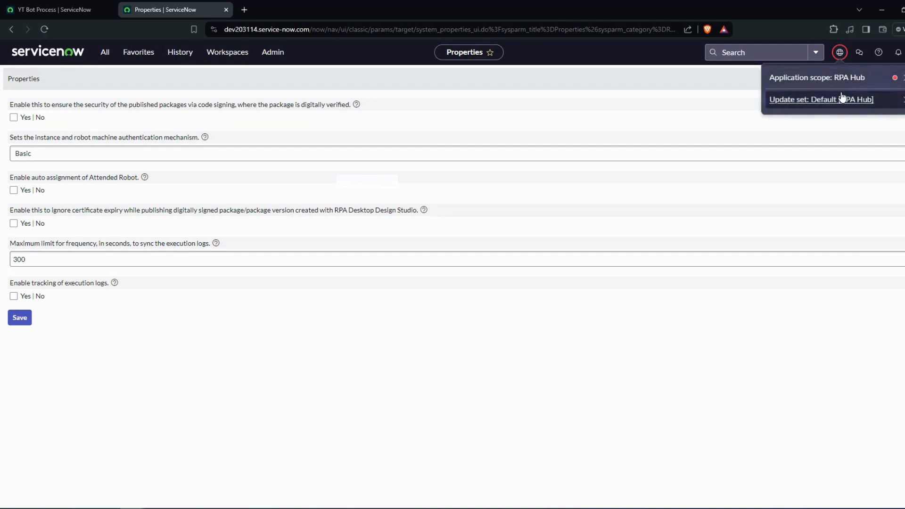
left_click(835, 79)
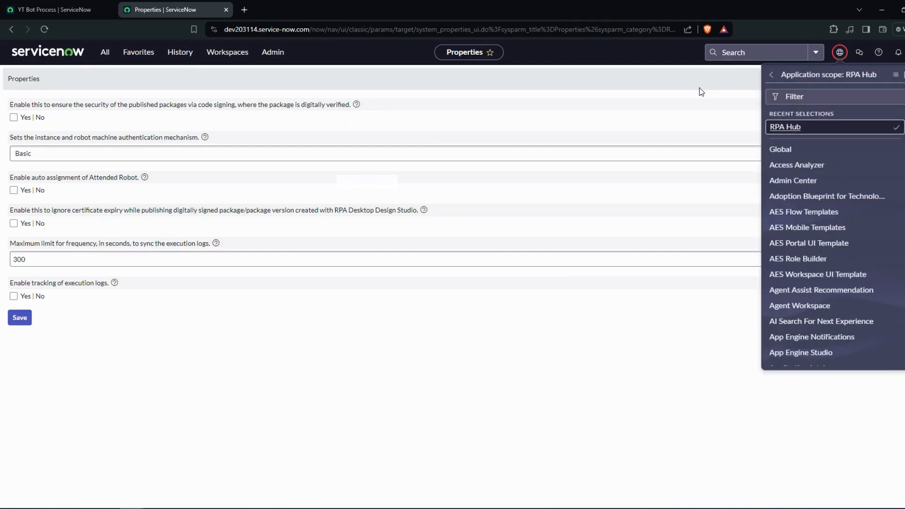
left_click(703, 91)
Select Basic as the instance and robot machine authentication mechanism and save the properties.
left_click(69, 156)
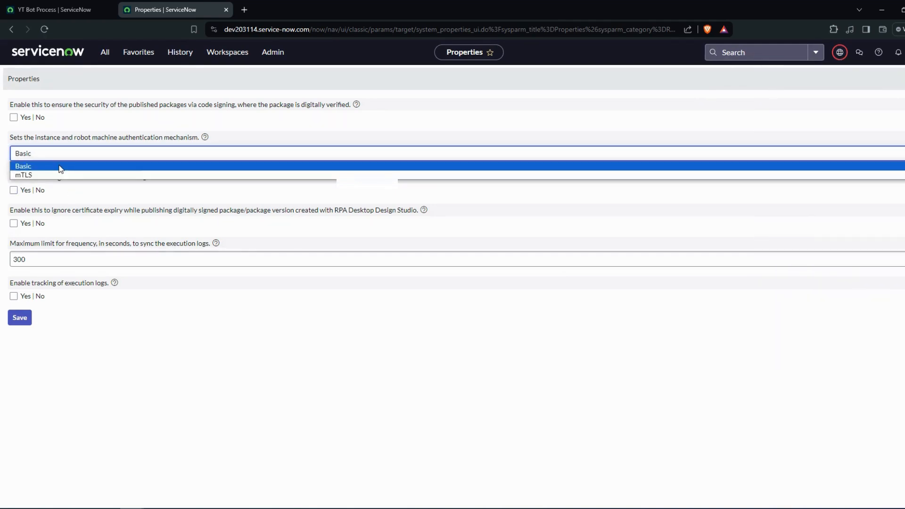
left_click(60, 168)
left_click(20, 318)
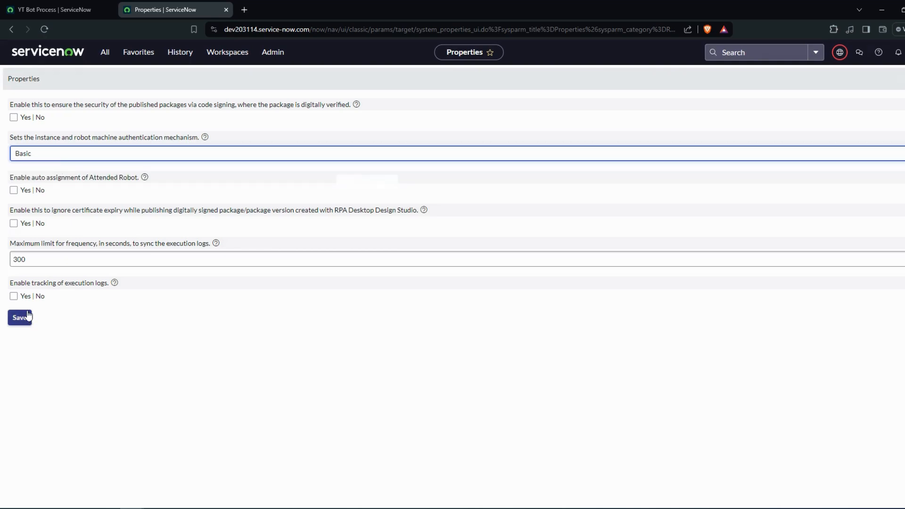
left_click(521, 394)
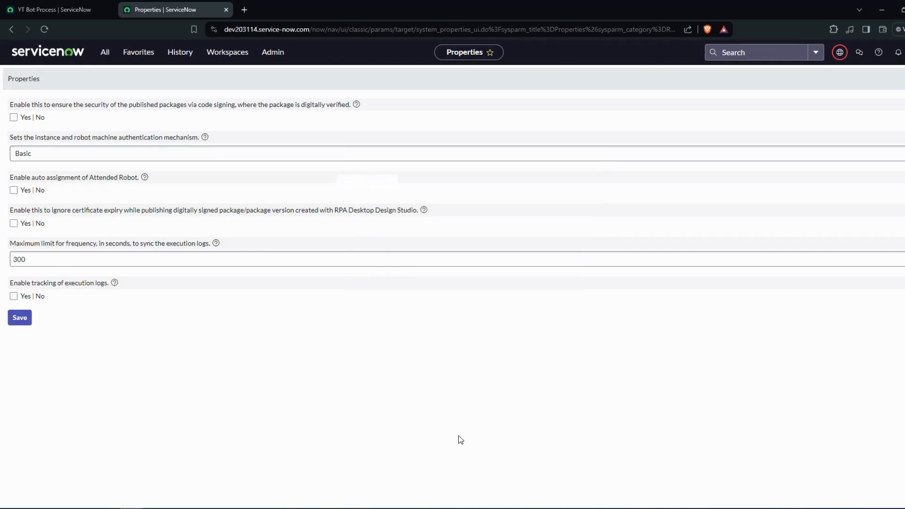
Return to the YT Bot Process record, reopen its start dialog and start the process on My Robot.
left_click(95, 5)
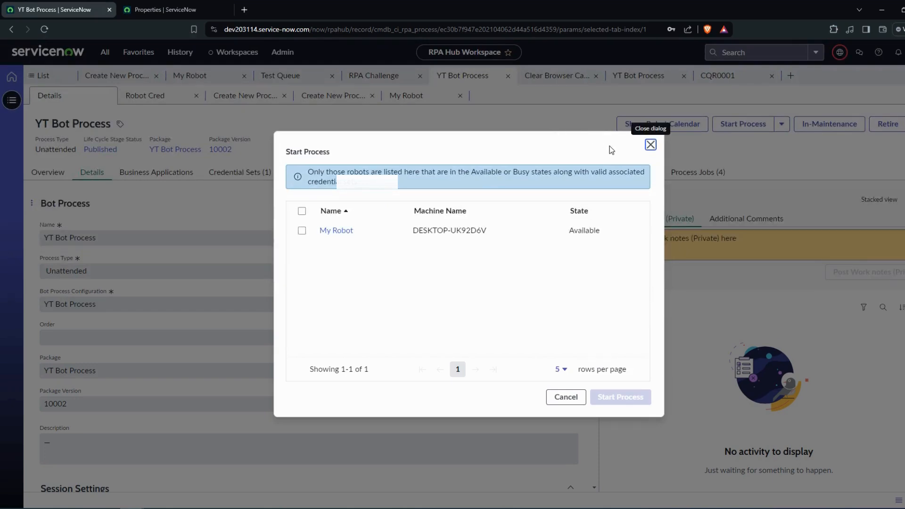
left_click(651, 145)
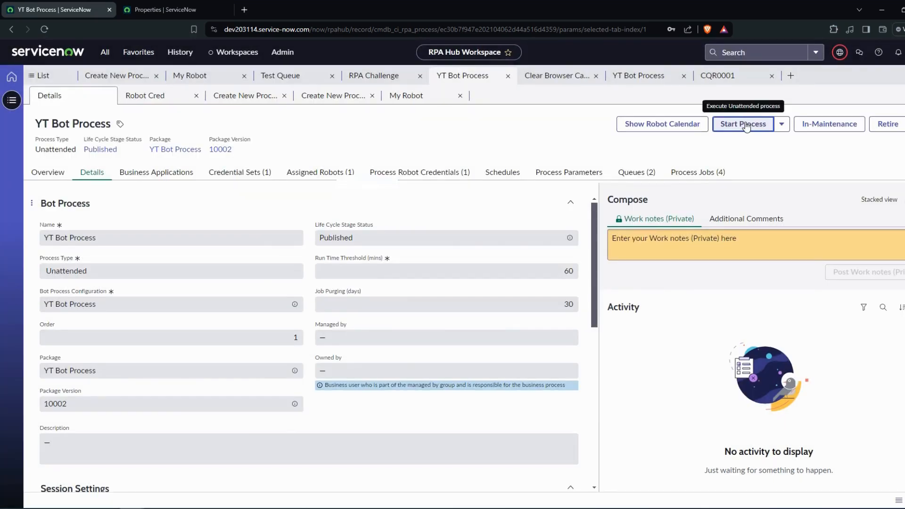
left_click(746, 125)
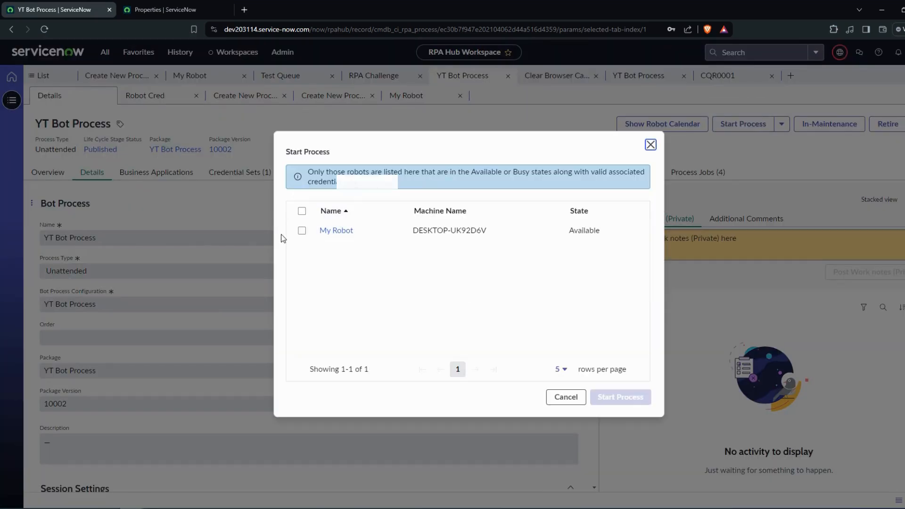
left_click(302, 230)
left_click(302, 210)
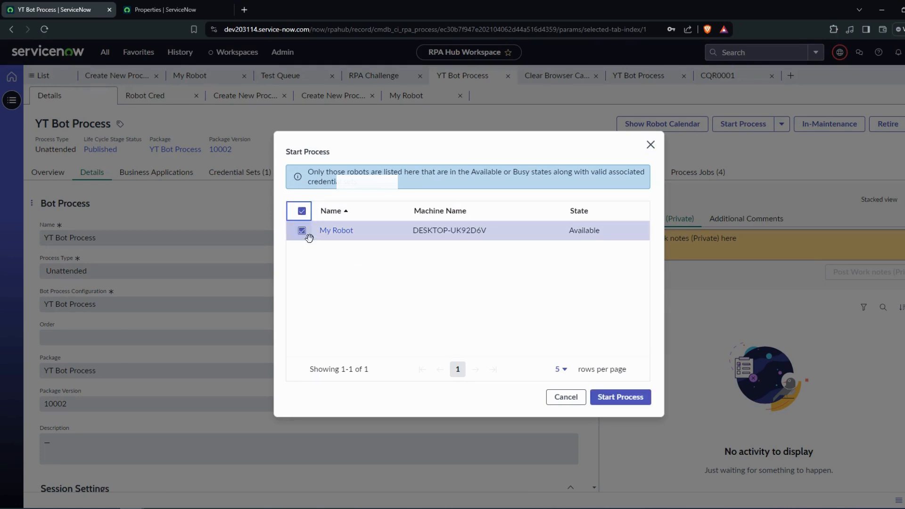
left_click(627, 399)
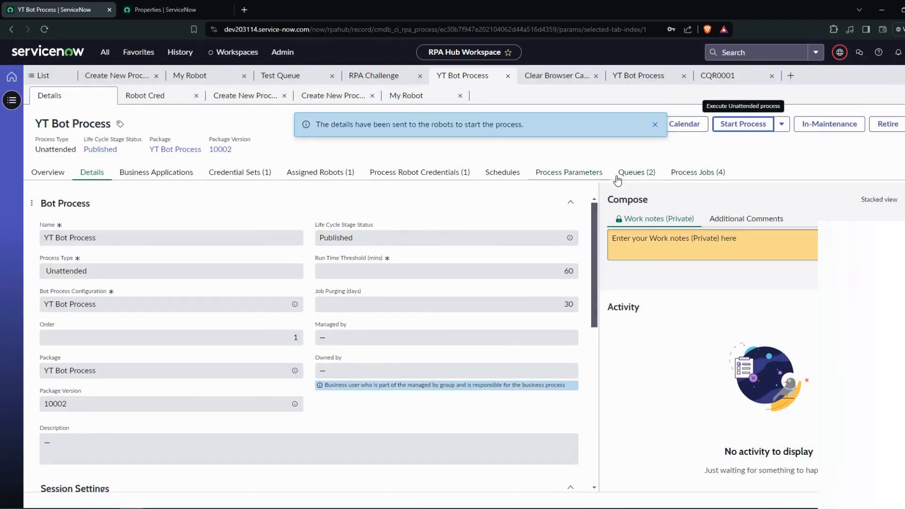
Refresh the process jobs of the YT Bot Process and read the newest job's message.
left_click(690, 174)
left_click(883, 198)
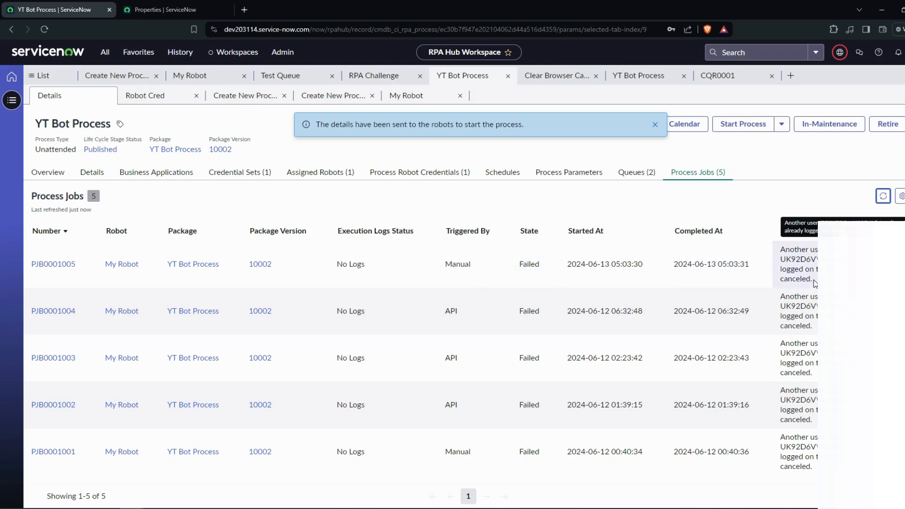
left_click_drag(815, 283, 781, 255)
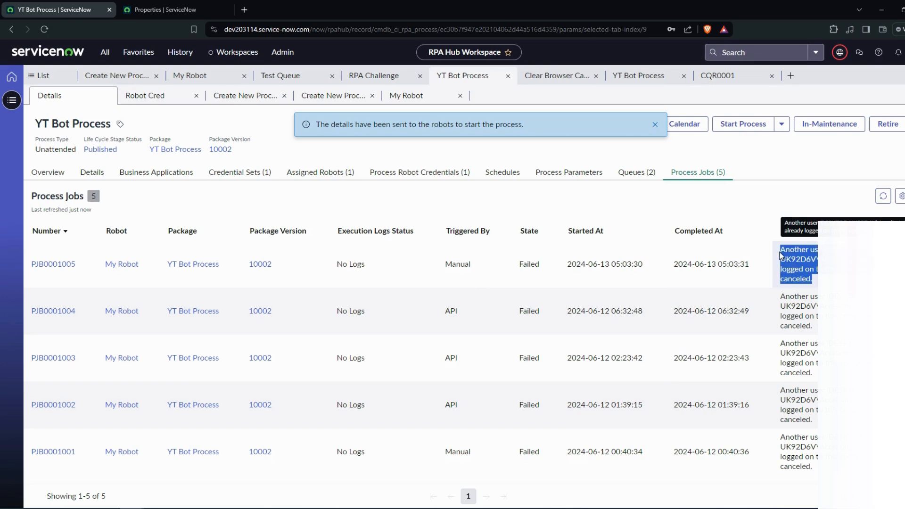
left_click(797, 163)
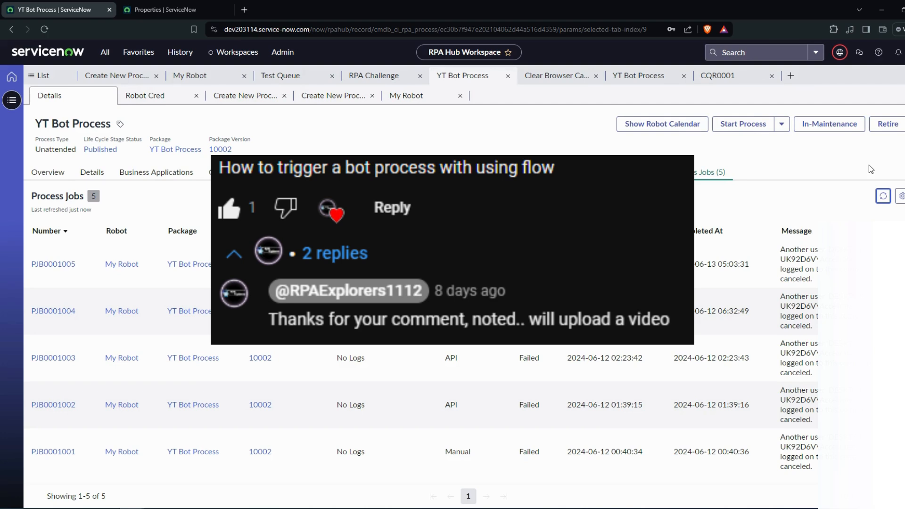
In the Properties browser tab, search all modules for "flow" and open the Workflow Studio flows list.
left_click(174, 11)
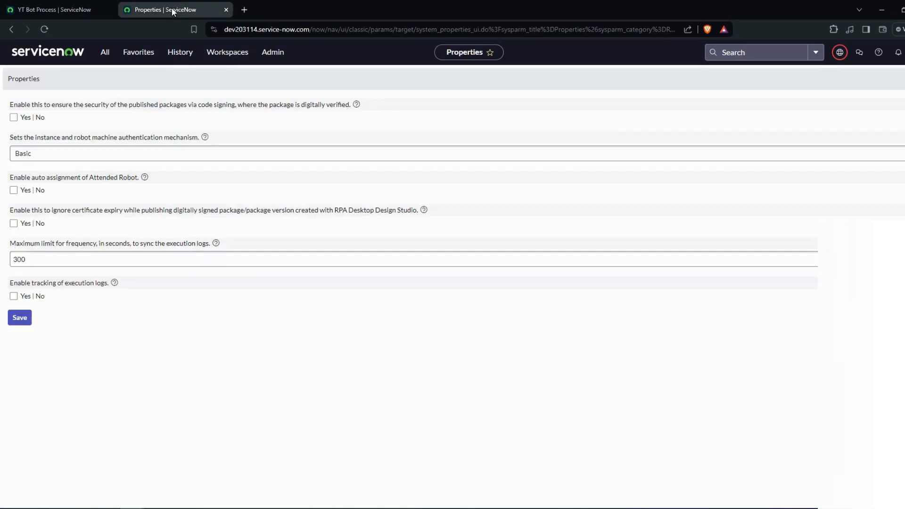
left_click(139, 56)
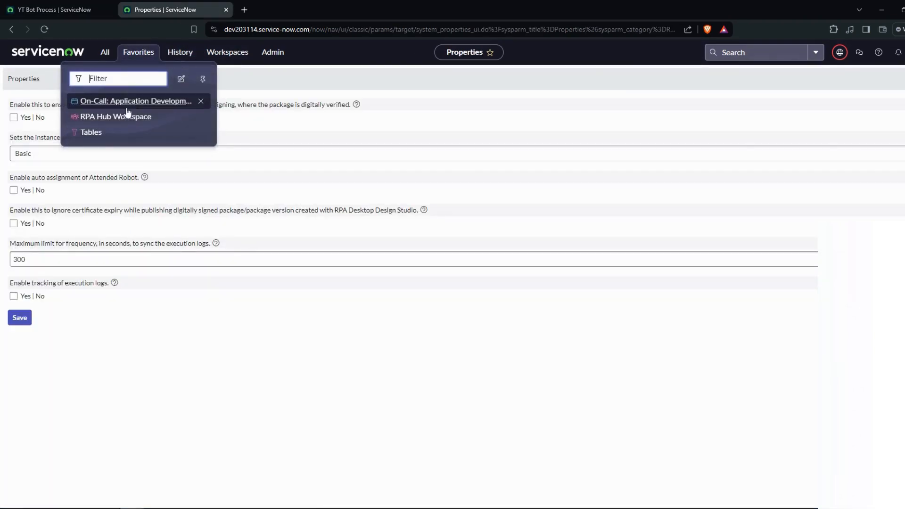
left_click(105, 52)
type("flow")
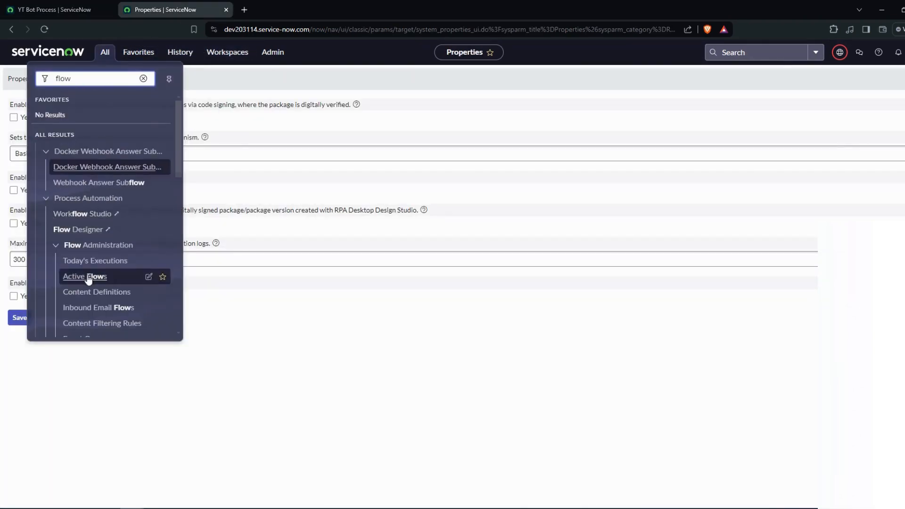
left_click(94, 240)
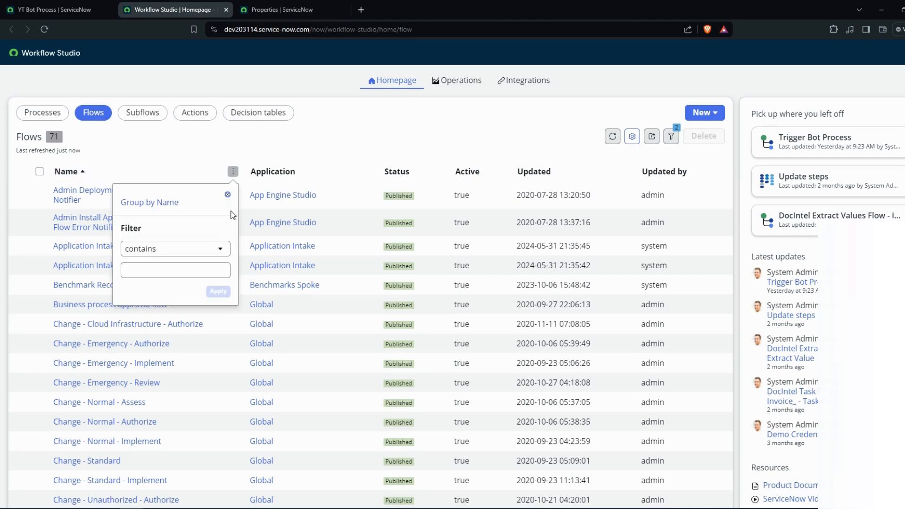
Filter the flows to names containing "trigger" and open the Trigger Bot Process flow.
left_click(176, 266)
type("trigger")
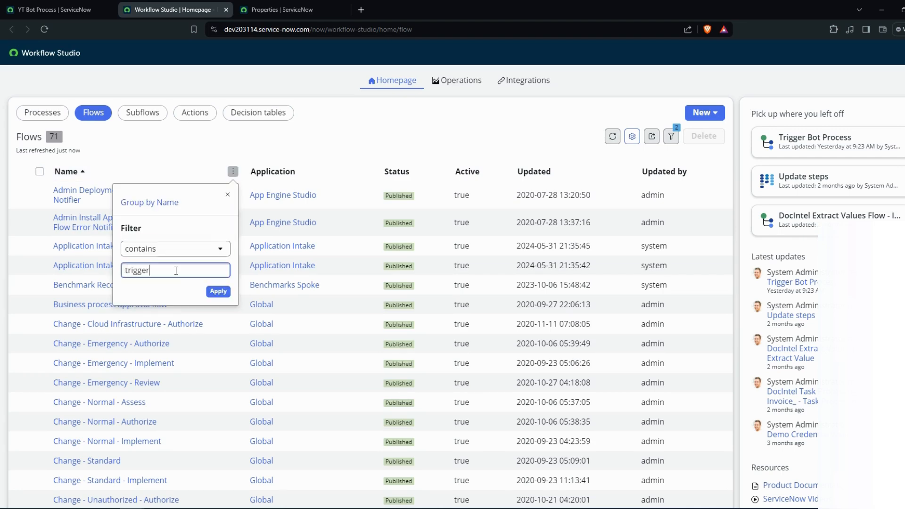
left_click(227, 292)
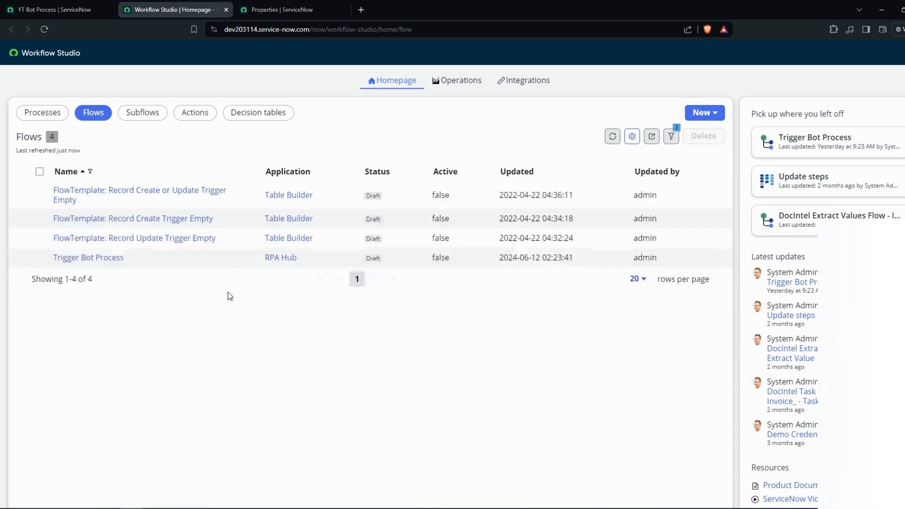
left_click(82, 258)
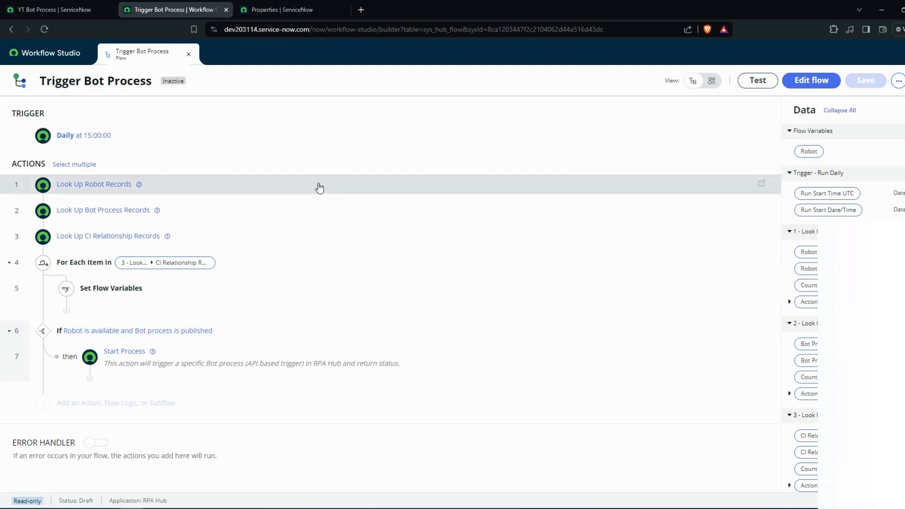
Run a test of the Trigger Bot Process flow and refresh the YT Bot Process jobs to check the triggered run.
left_click(755, 81)
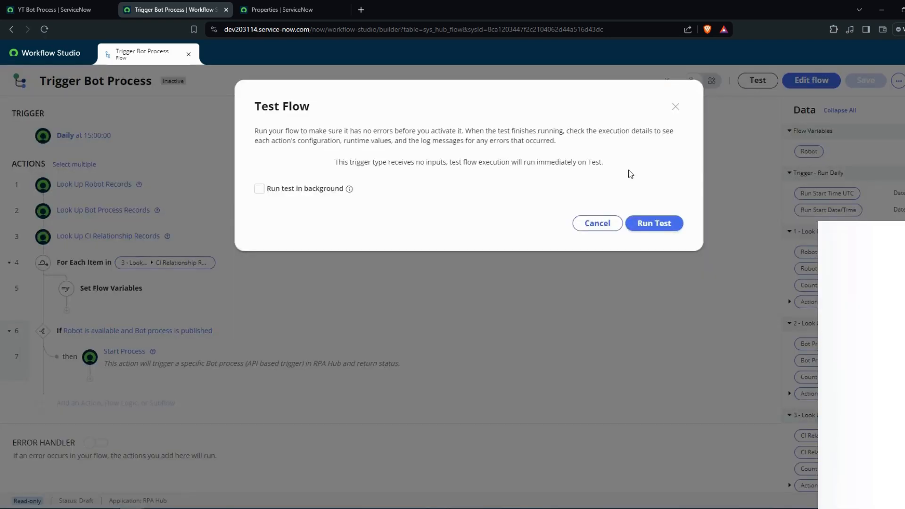
left_click(650, 224)
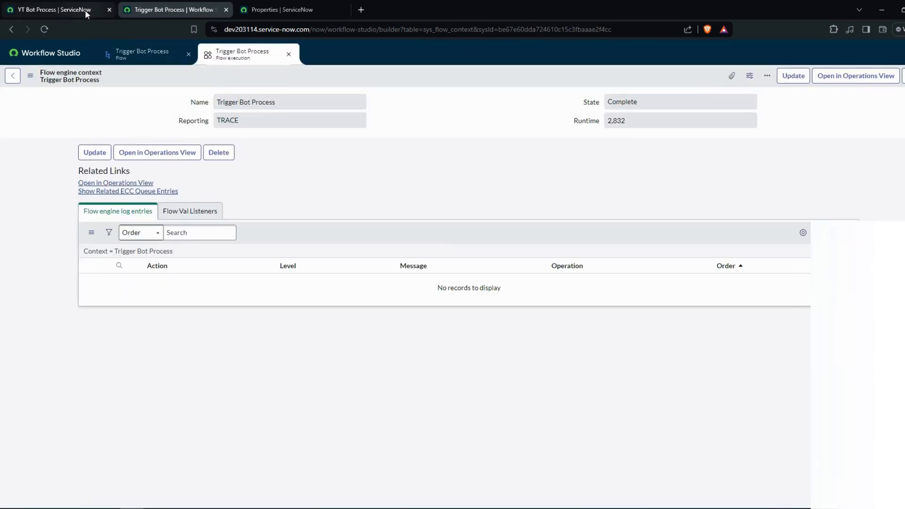
left_click(85, 10)
left_click(883, 196)
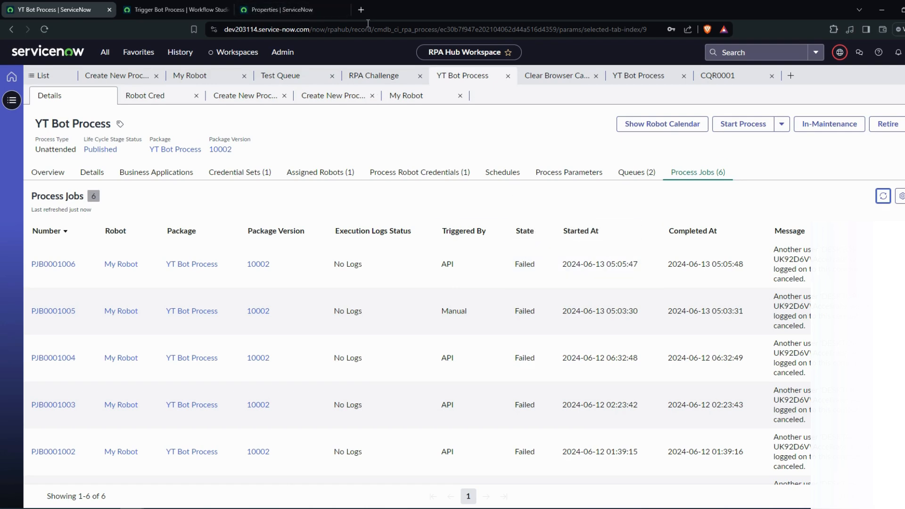
Return to the Trigger Bot Process flow and dismiss its Test Flow dialog.
left_click(300, 6)
left_click(177, 9)
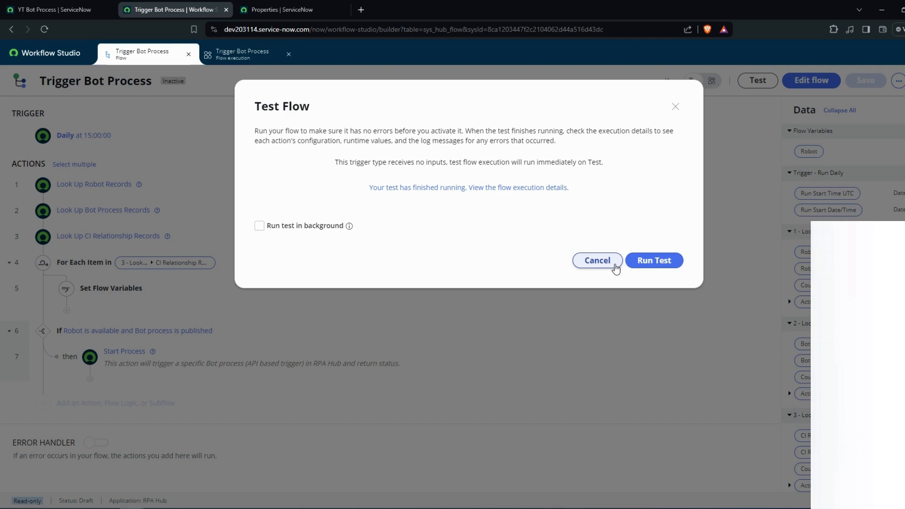
left_click(598, 260)
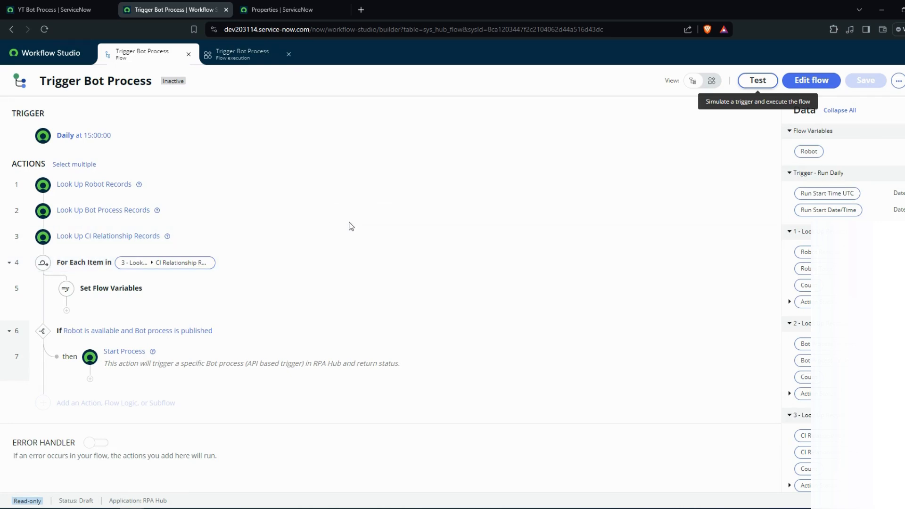
left_click(56, 10)
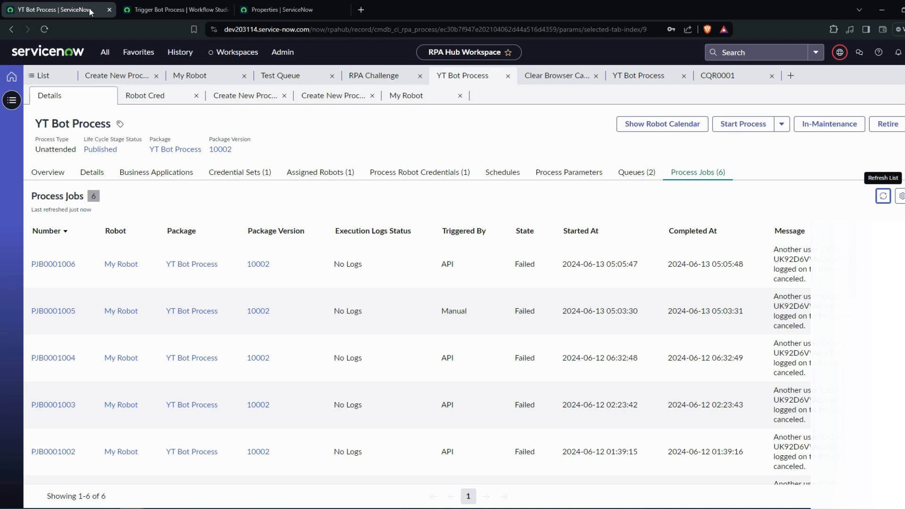
left_click(152, 9)
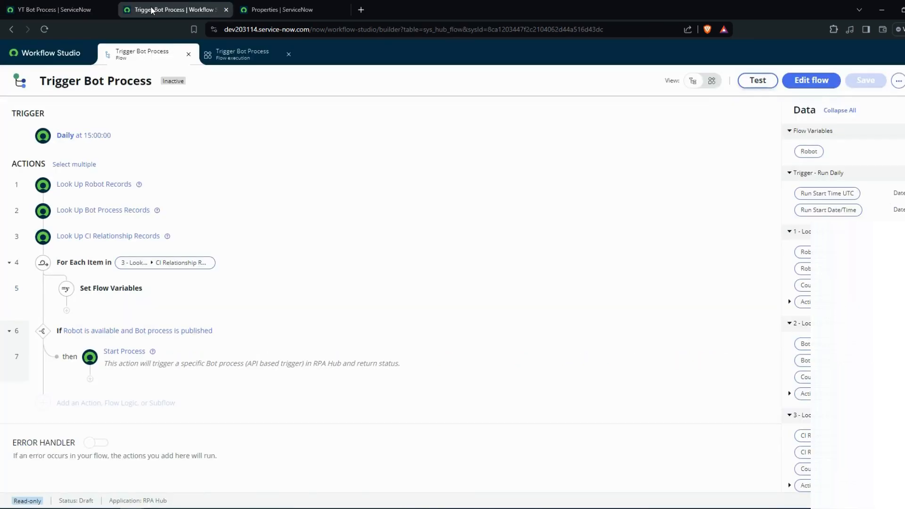
left_click(85, 9)
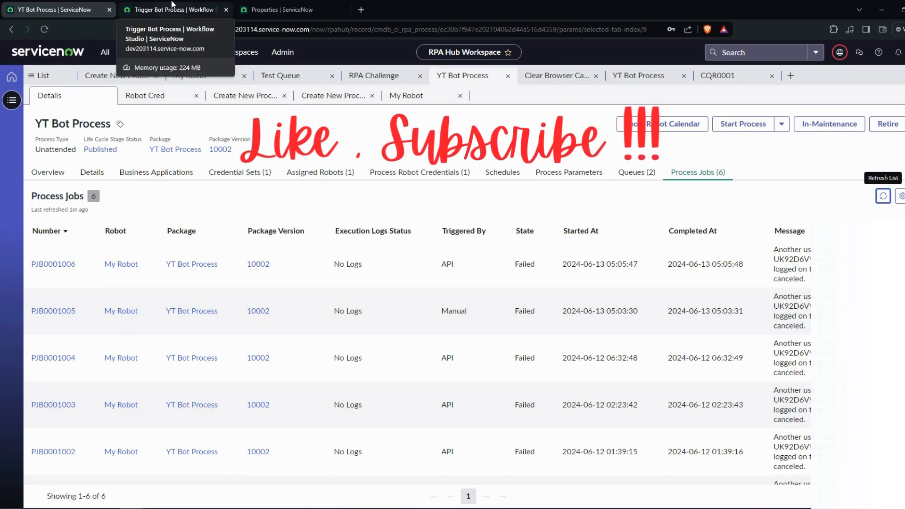